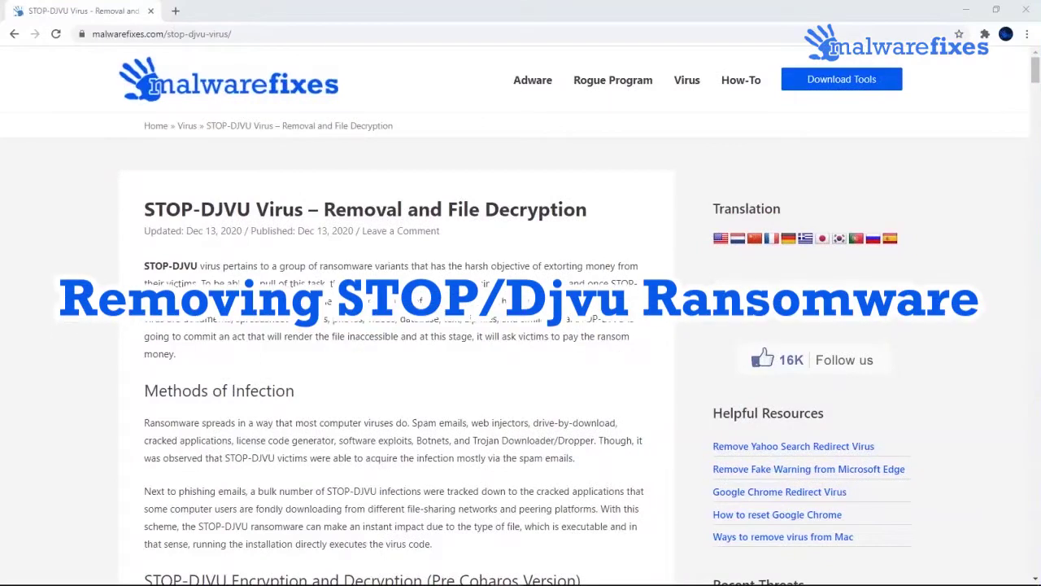
Step: Download MBSetup.exe from the guide's Stage 3 Malwarebytes link and run the installer
scroll(91, 227, "down", 7)
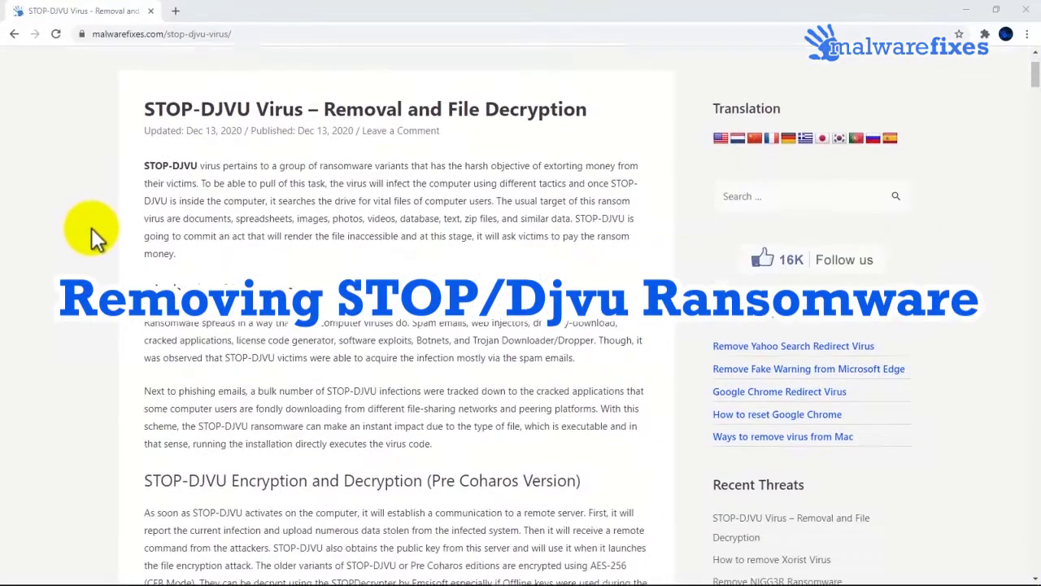
scroll(90, 228, "down", 12)
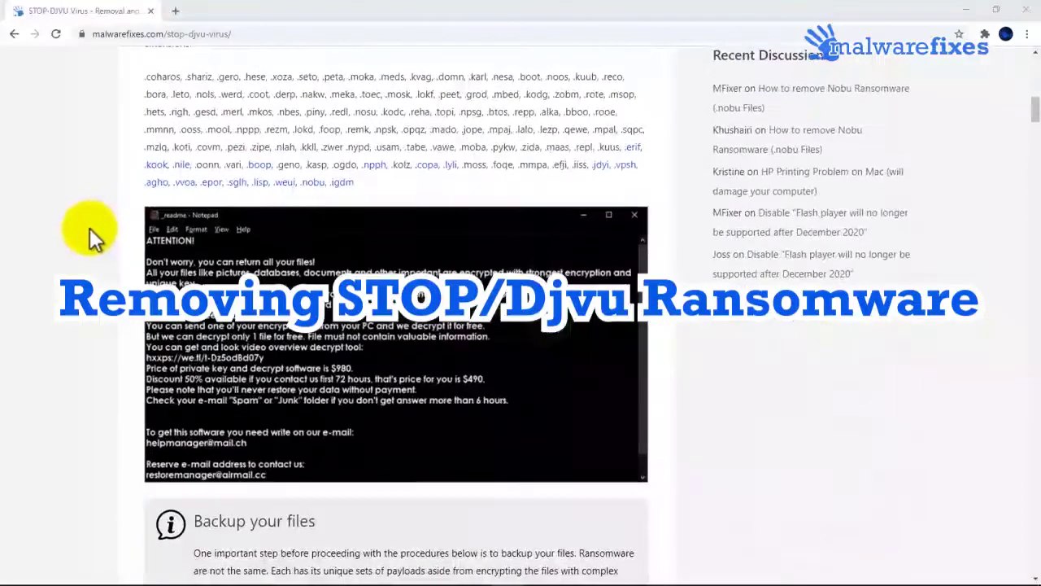
scroll(89, 228, "down", 10)
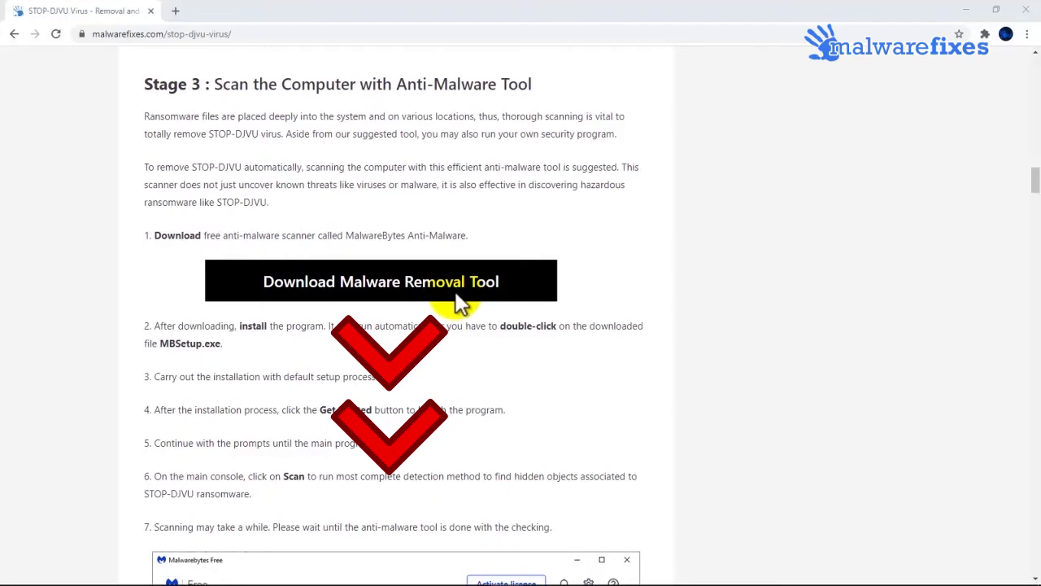
left_click(457, 303)
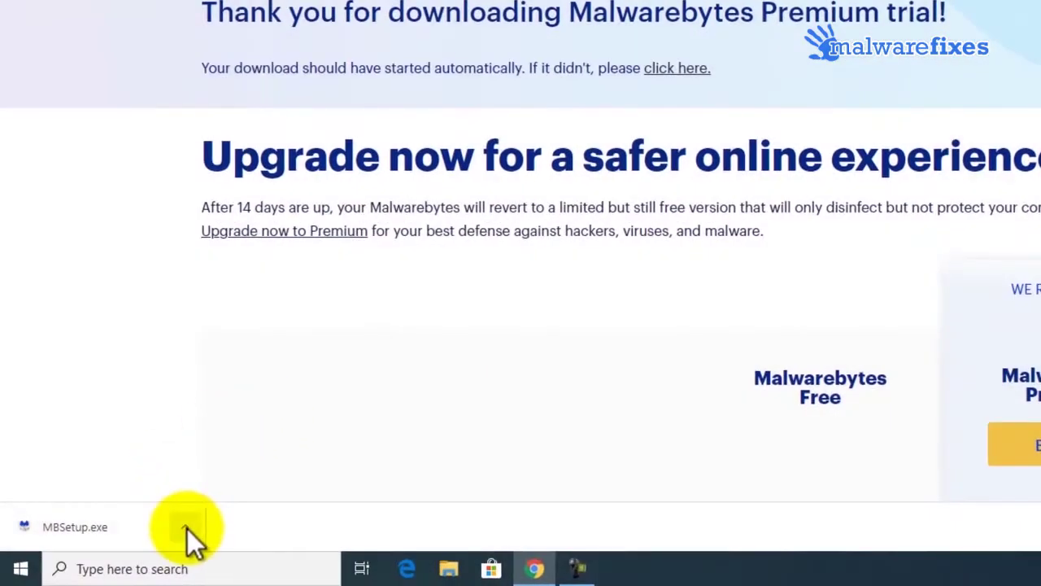
left_click(187, 527)
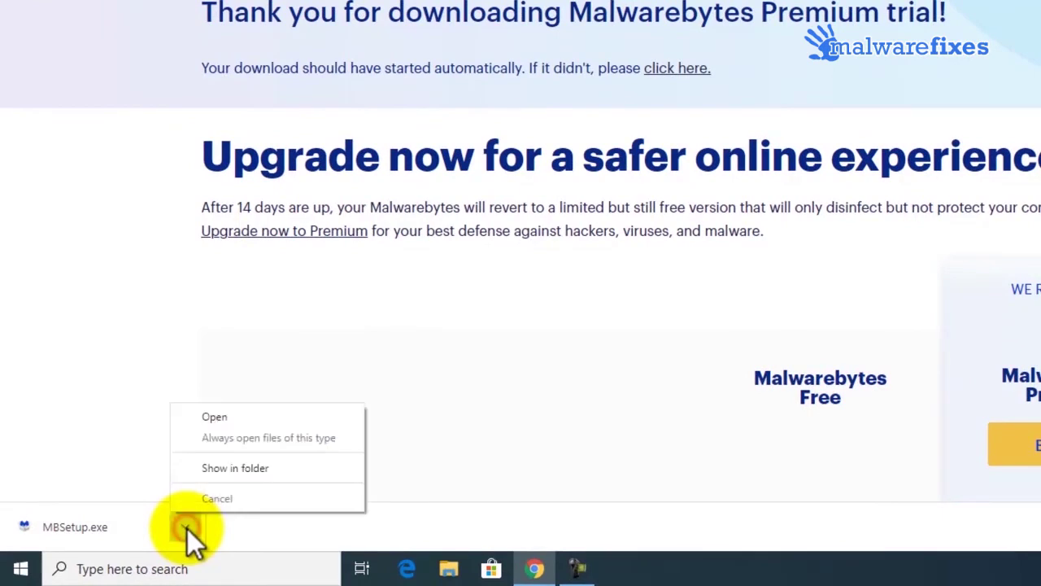
left_click(204, 419)
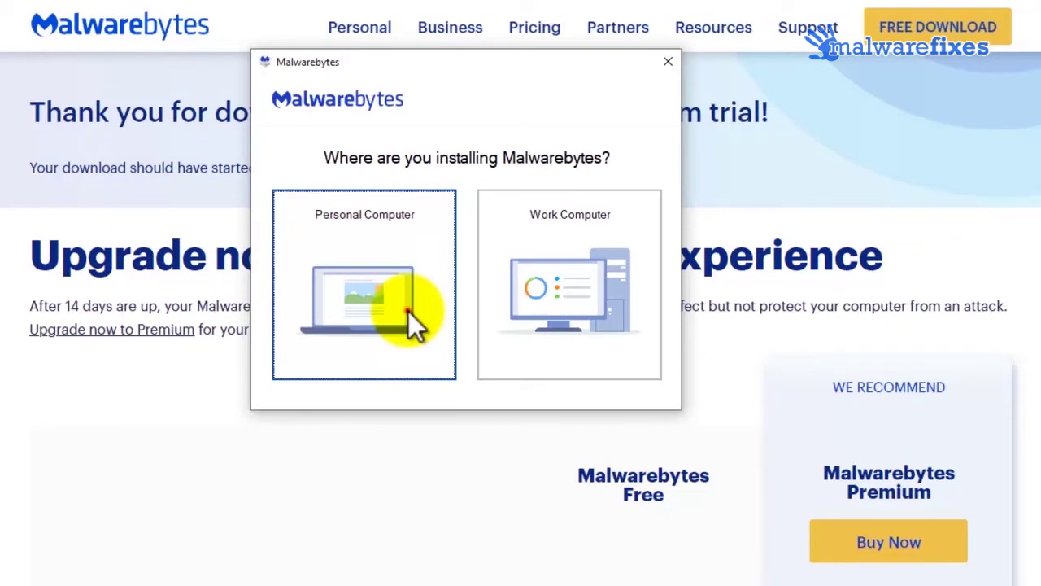
Step: Install Malwarebytes for a personal computer, skipping the Browser Guard extension
left_click(408, 312)
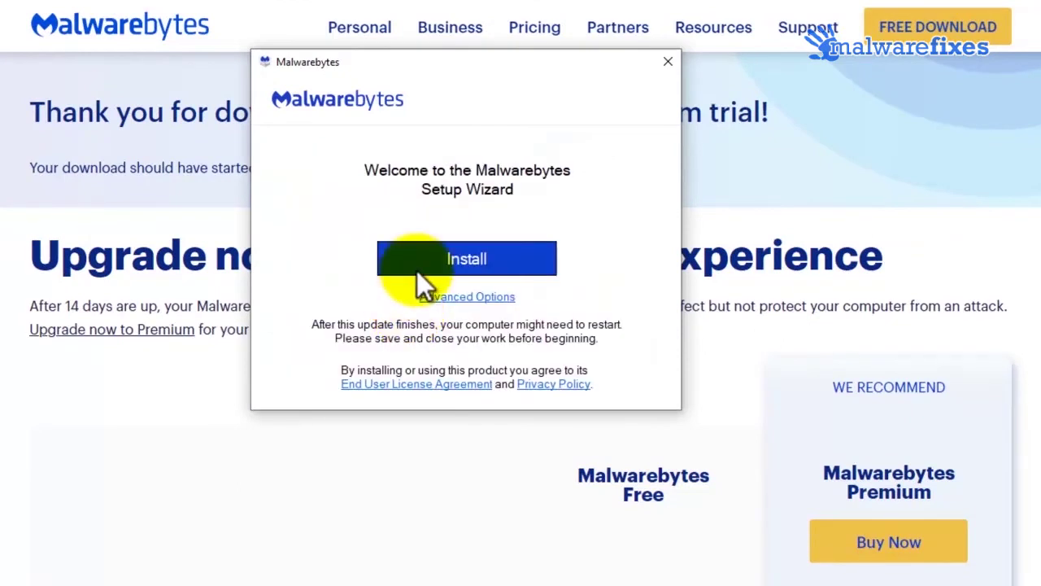
left_click(416, 270)
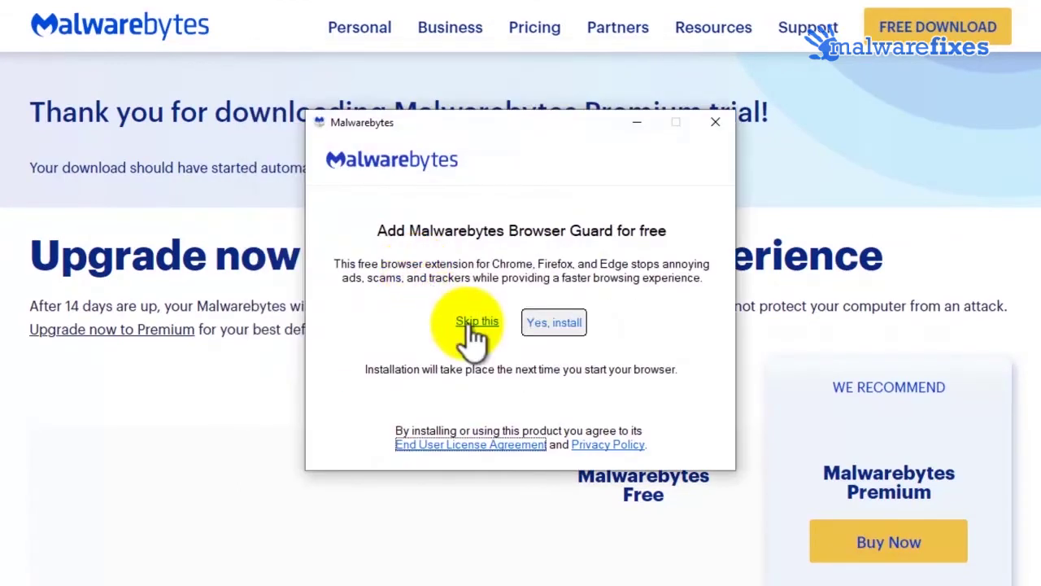
left_click(475, 323)
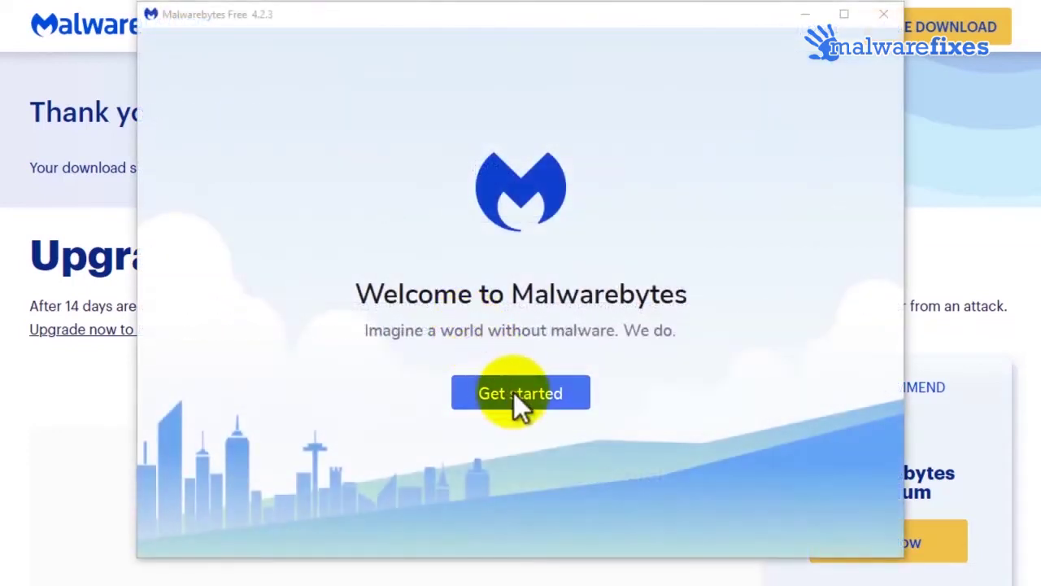
Step: Start the free 14-day Premium trial, then close Malwarebytes
left_click(513, 394)
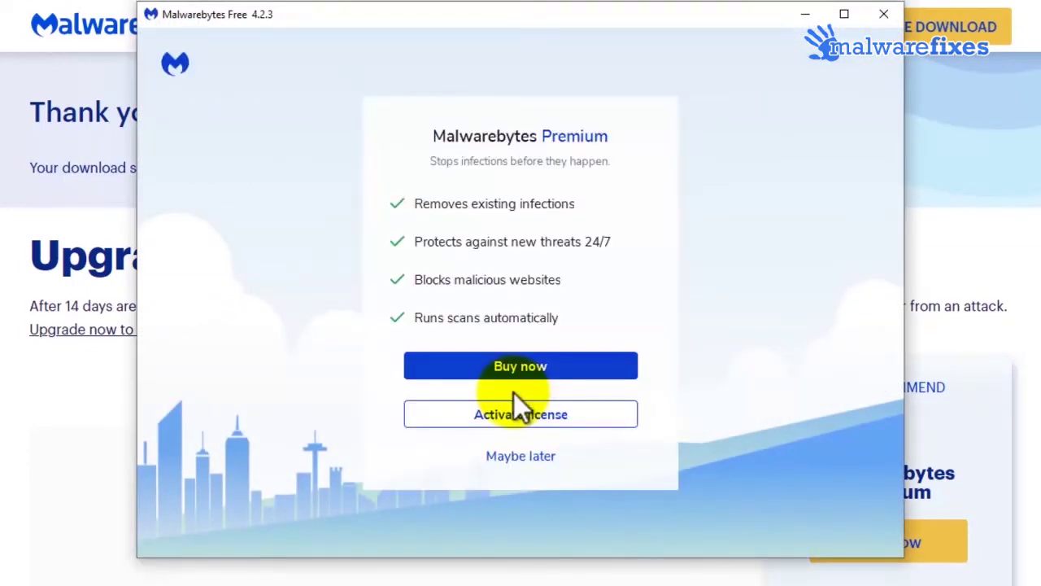
left_click(521, 455)
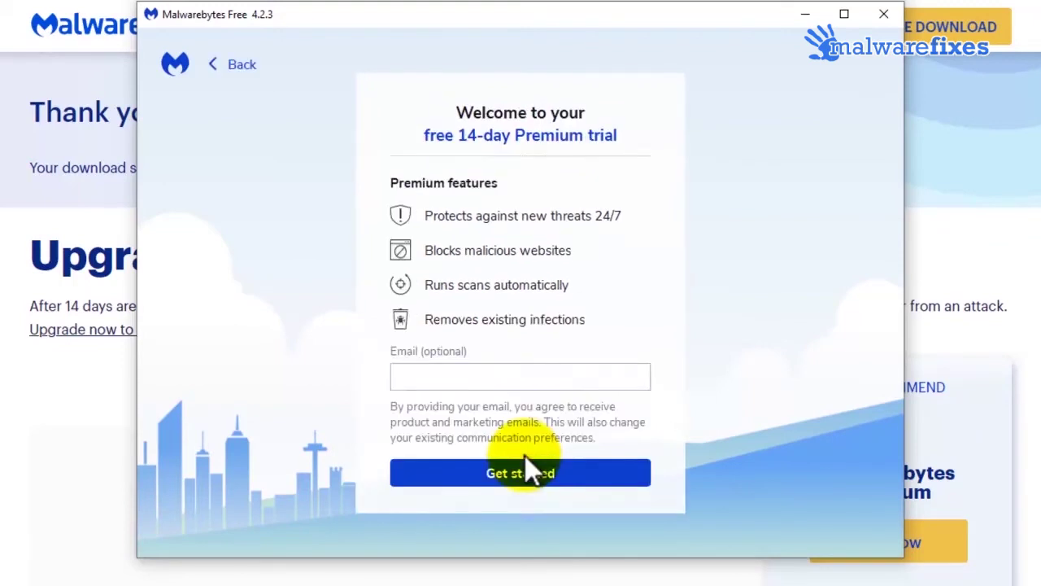
left_click(525, 465)
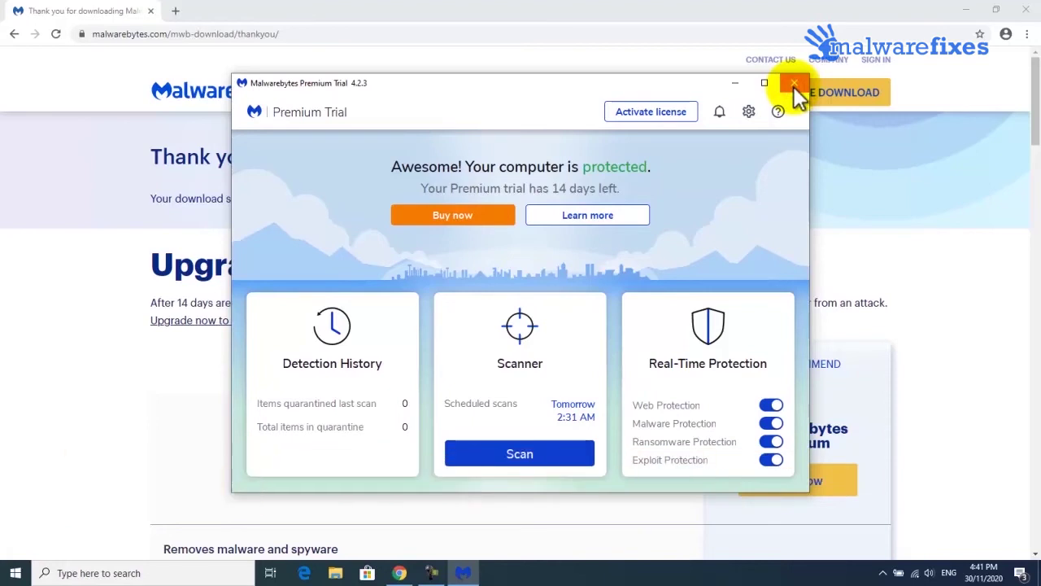
left_click(794, 84)
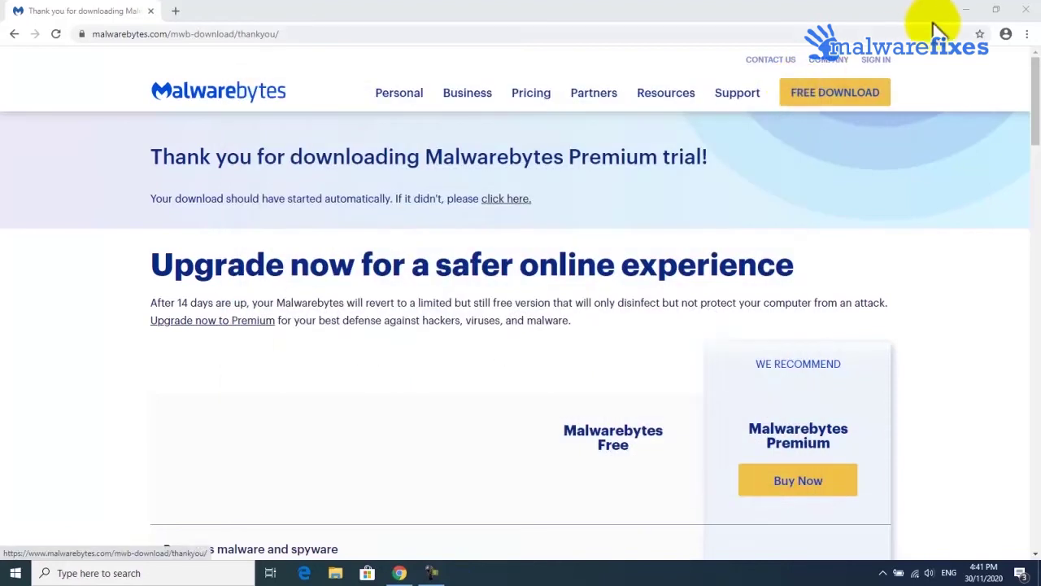
Step: Close Chrome and search Windows for 'system protection'
left_click(1023, 12)
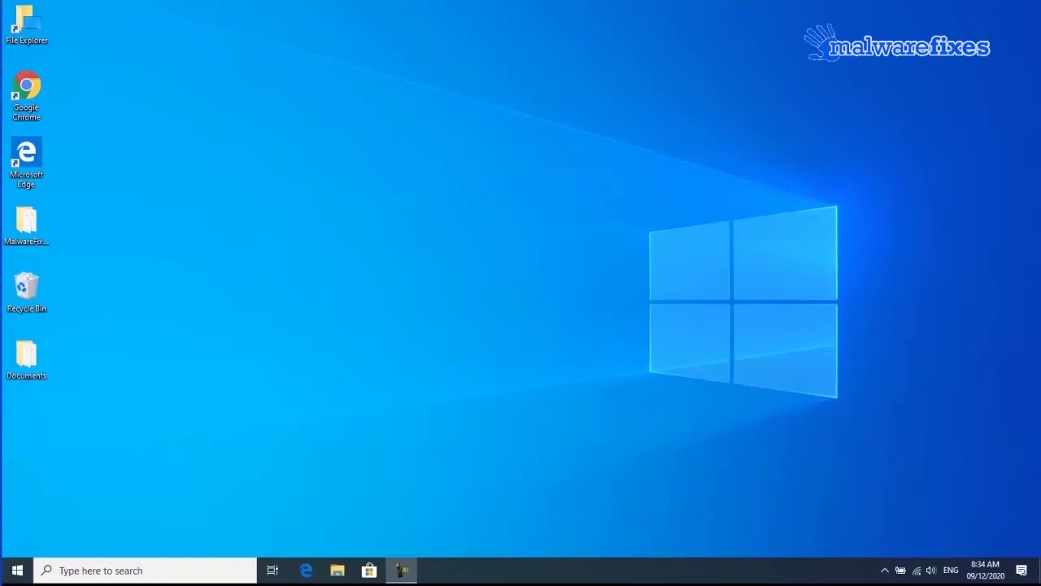
left_click(117, 568)
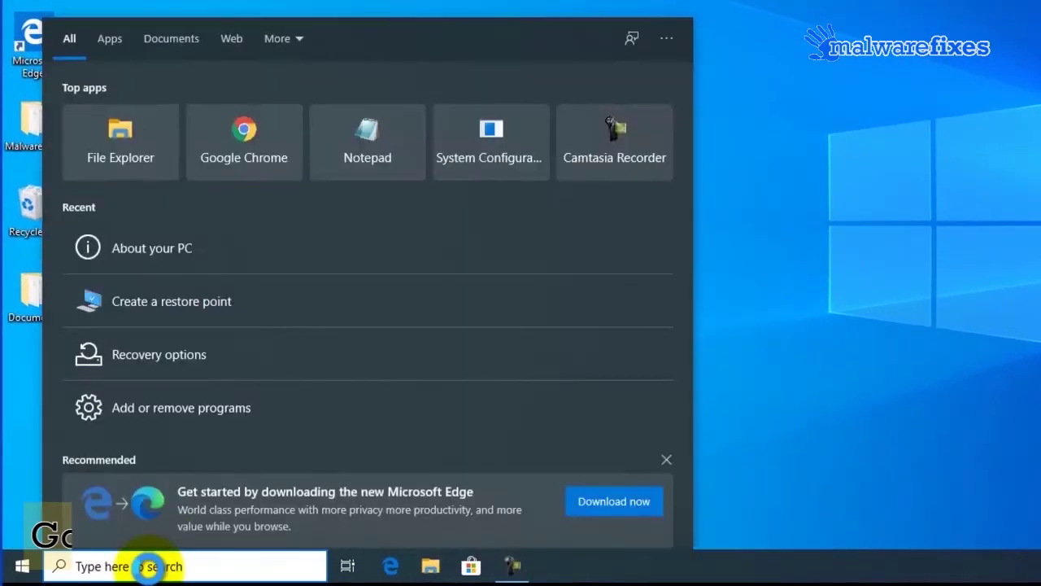
type("system")
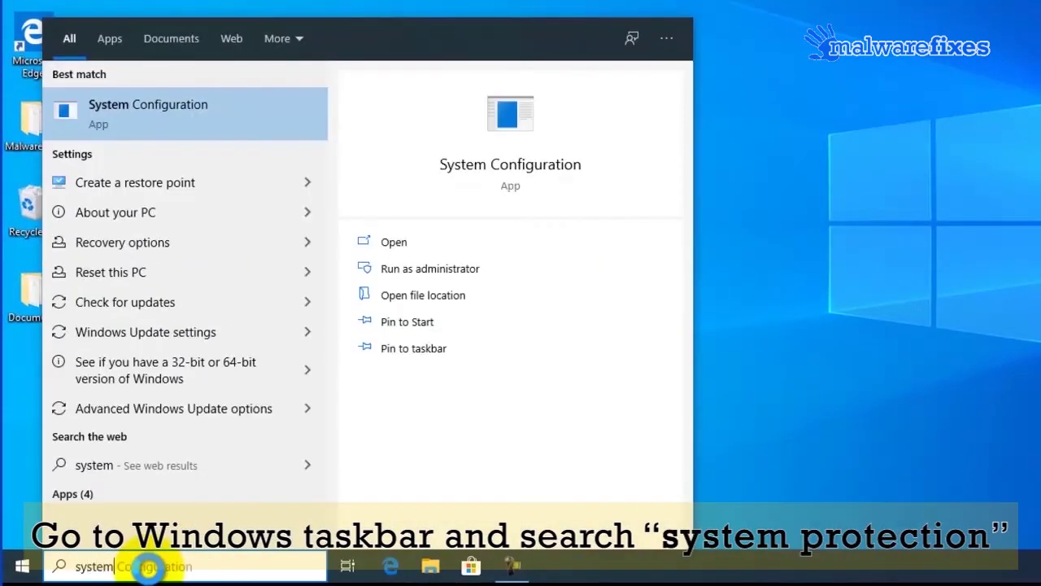
type(" protection")
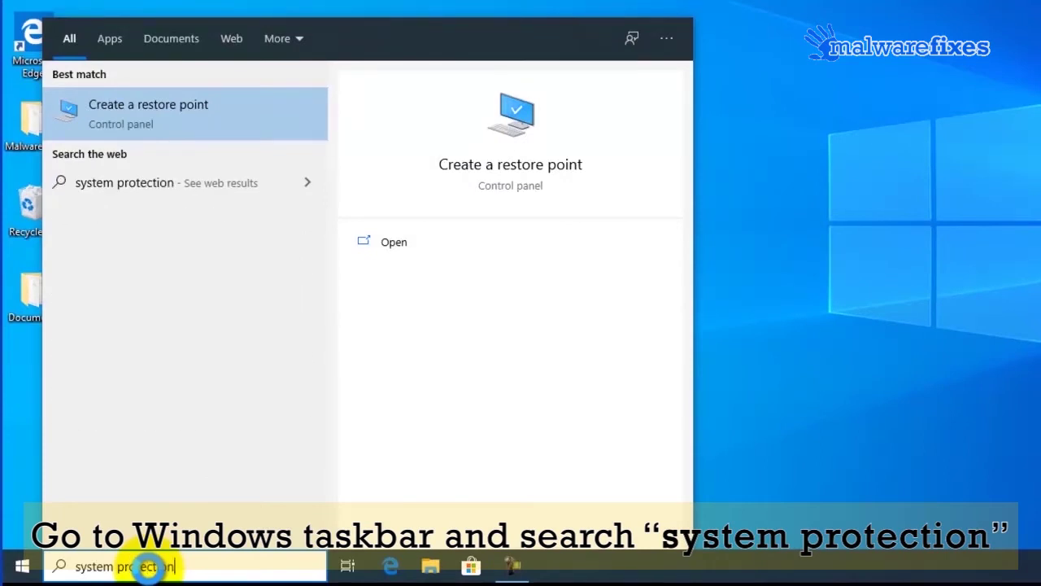
Step: Disable system protection for the OS (C:) drive in System Properties and confirm the change
left_click(201, 109)
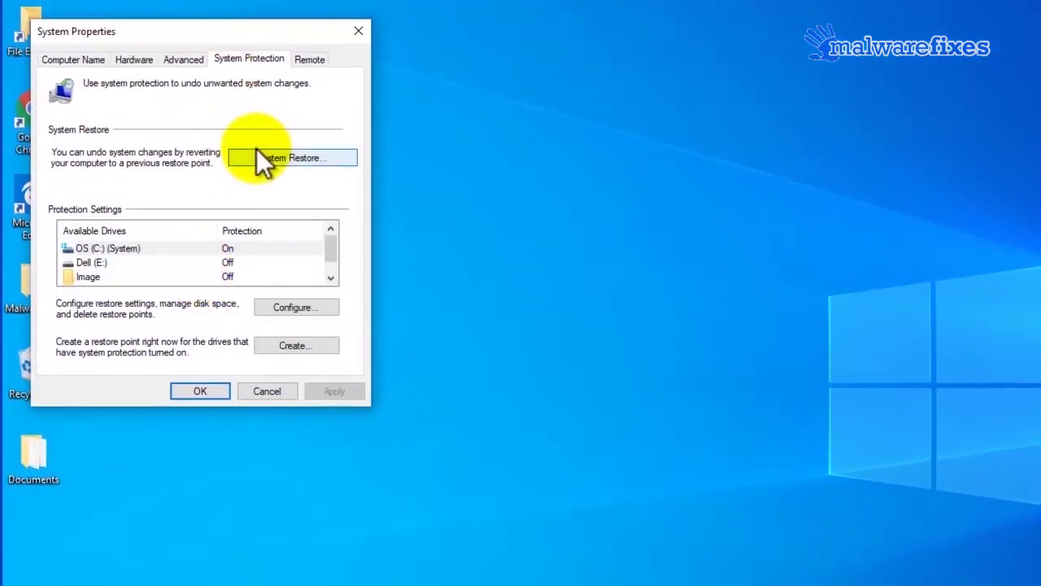
left_click(138, 248)
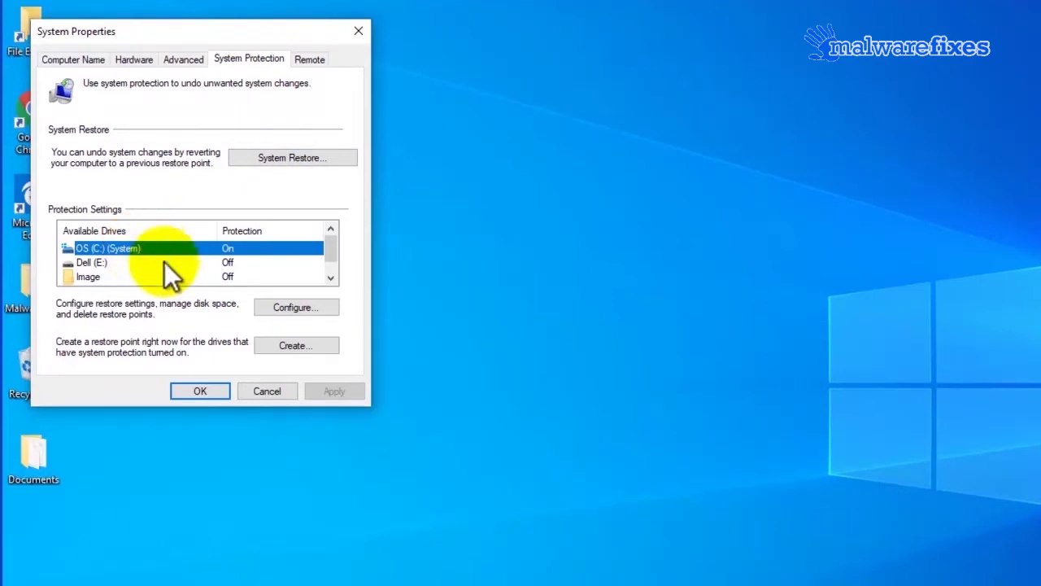
left_click(288, 306)
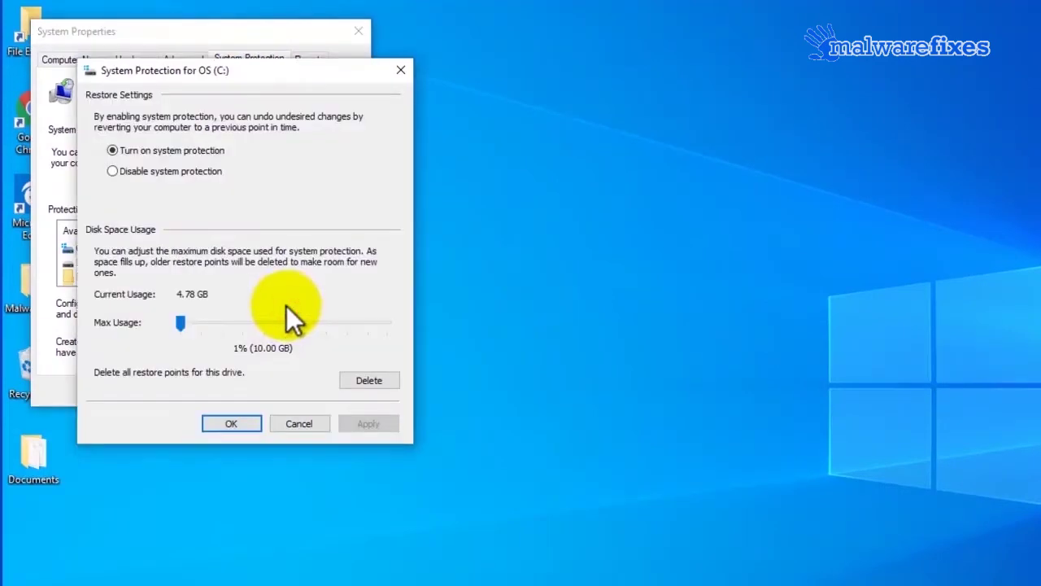
left_click(113, 171)
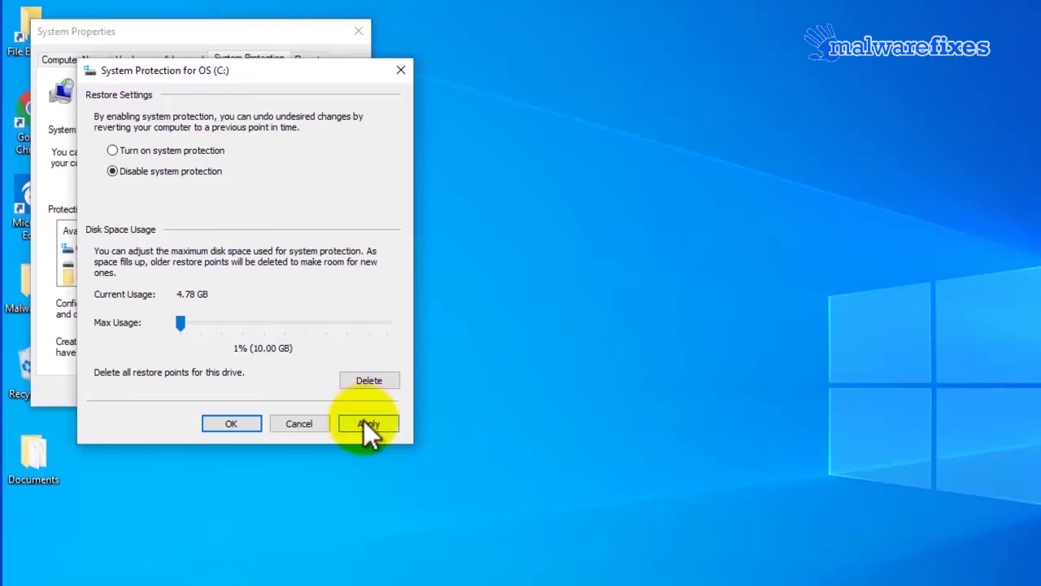
left_click(234, 423)
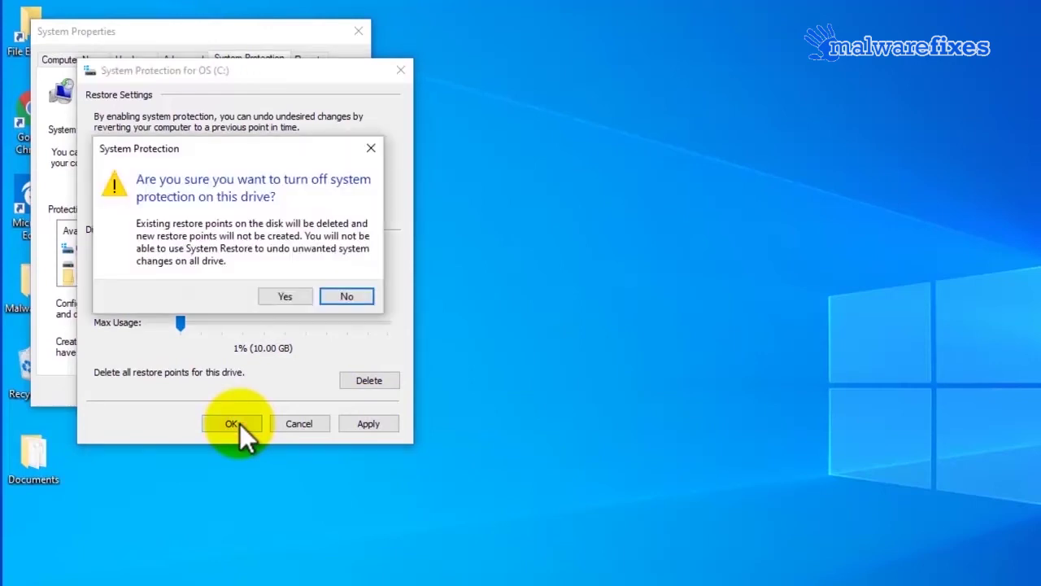
left_click(282, 304)
left_click(281, 299)
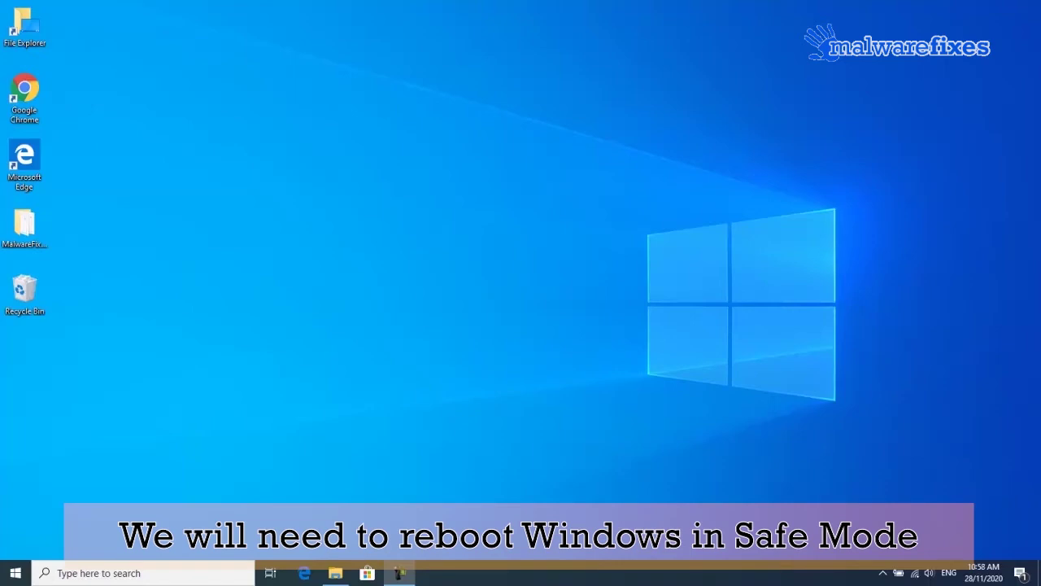
Step: Launch System Configuration from a Windows search for 'mscofig'
left_click(112, 572)
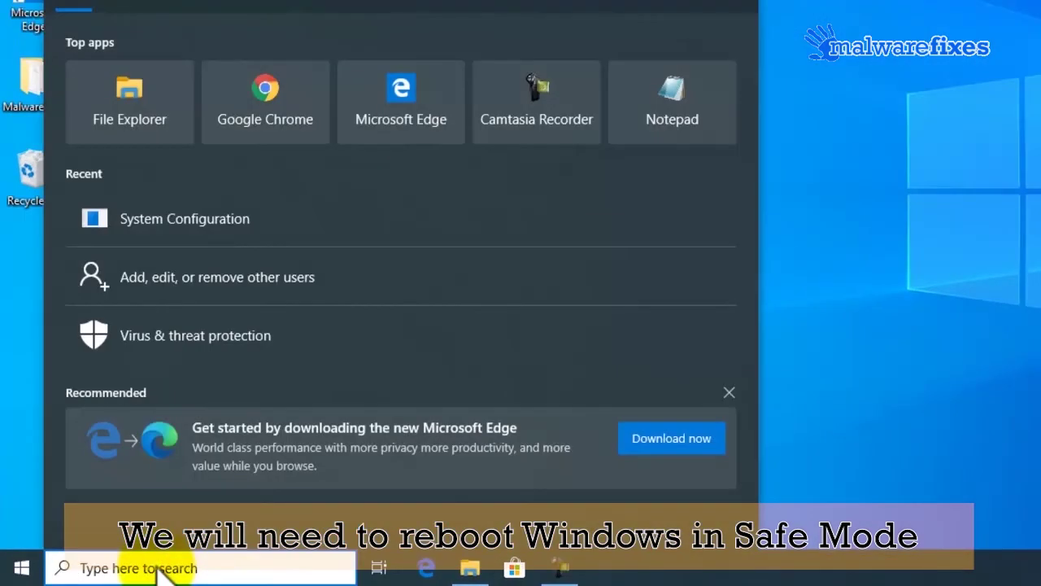
type("mscofig")
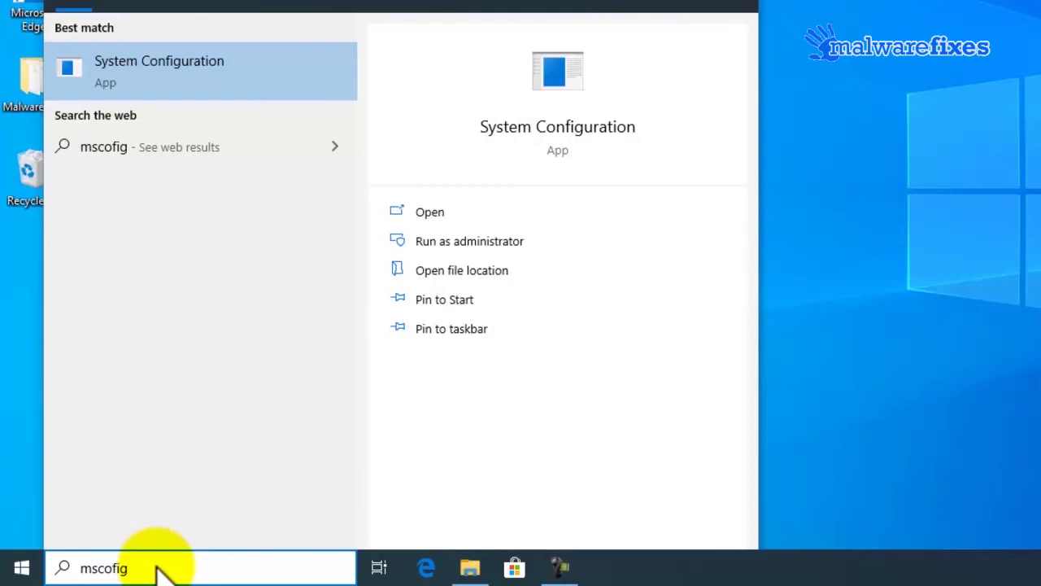
left_click(183, 84)
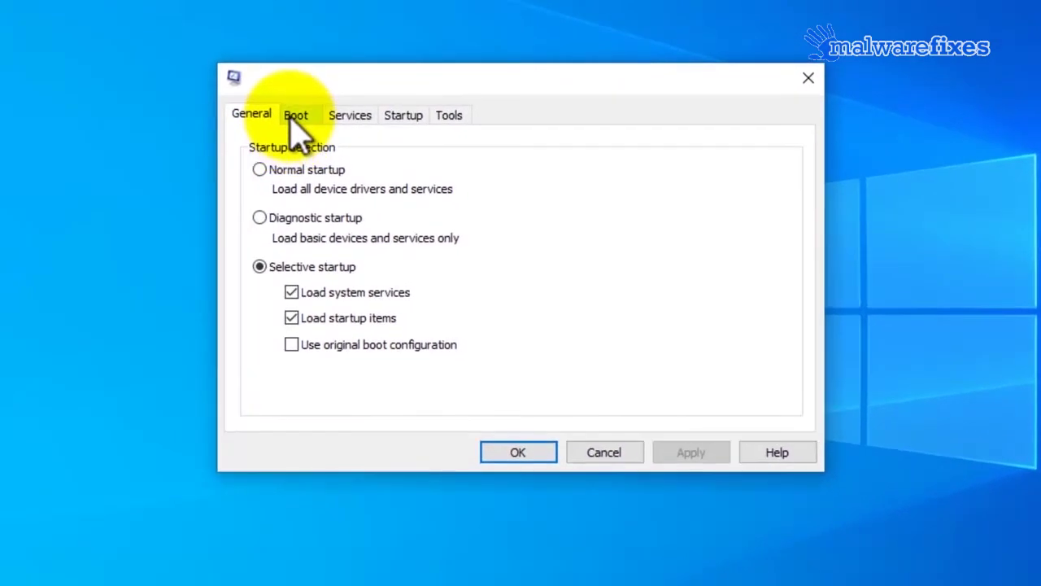
Step: Enable Safe boot with the Minimal option on the Boot tab, apply, and confirm
left_click(295, 118)
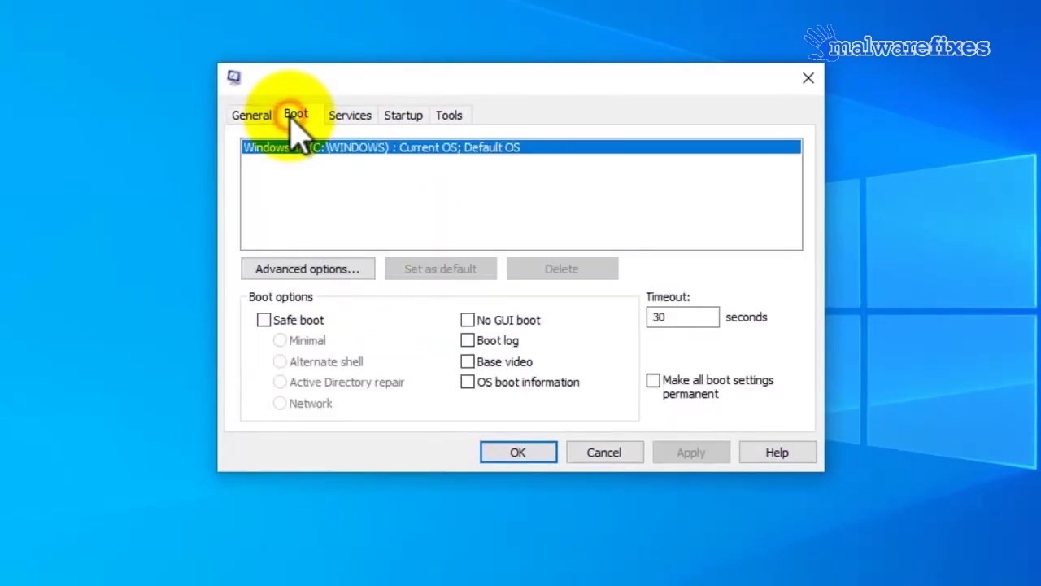
left_click(266, 322)
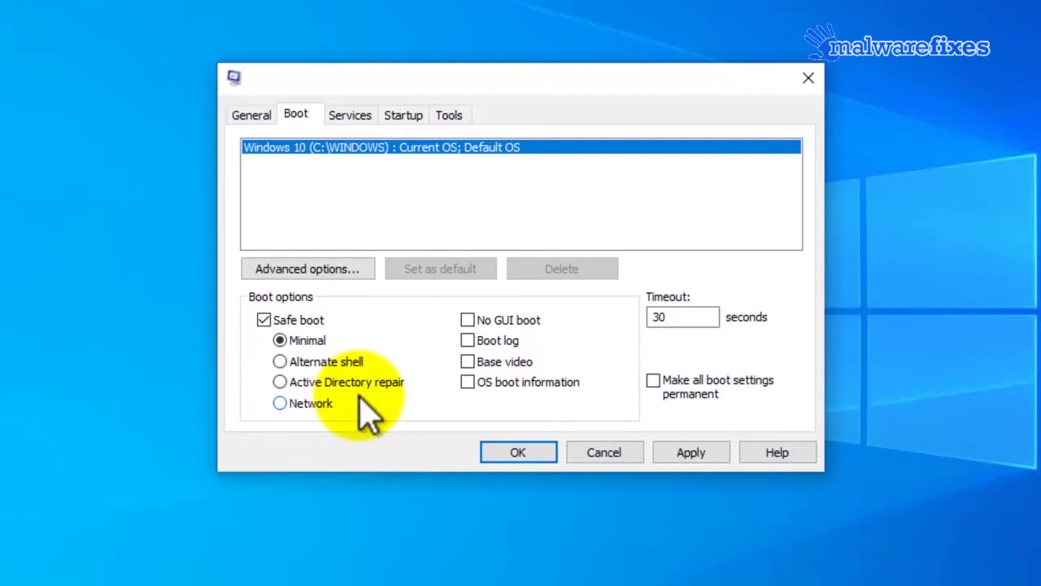
left_click(692, 456)
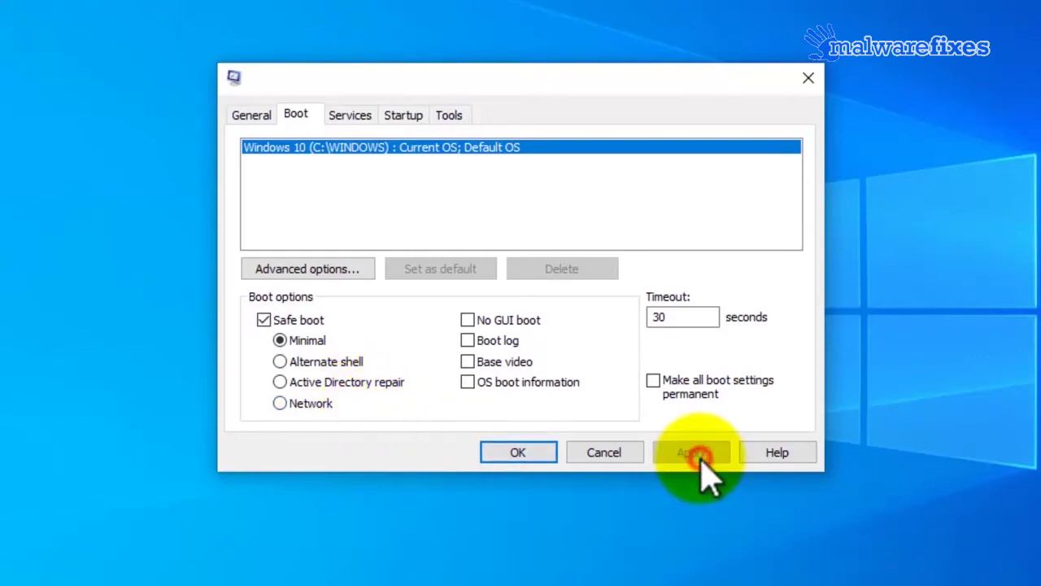
left_click(517, 461)
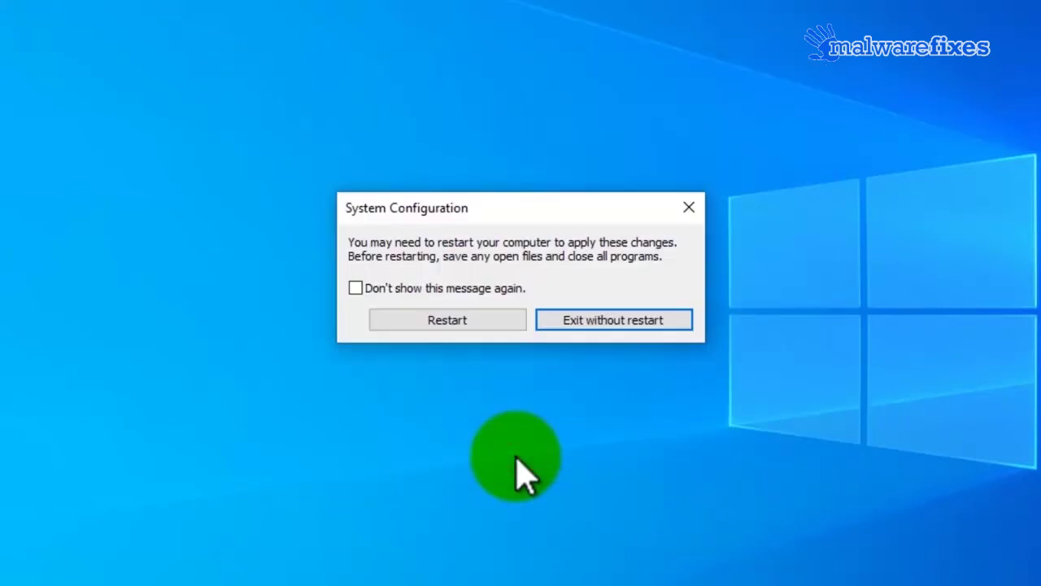
Step: Restart the computer from the System Configuration prompt to boot into Safe Mode
left_click(454, 329)
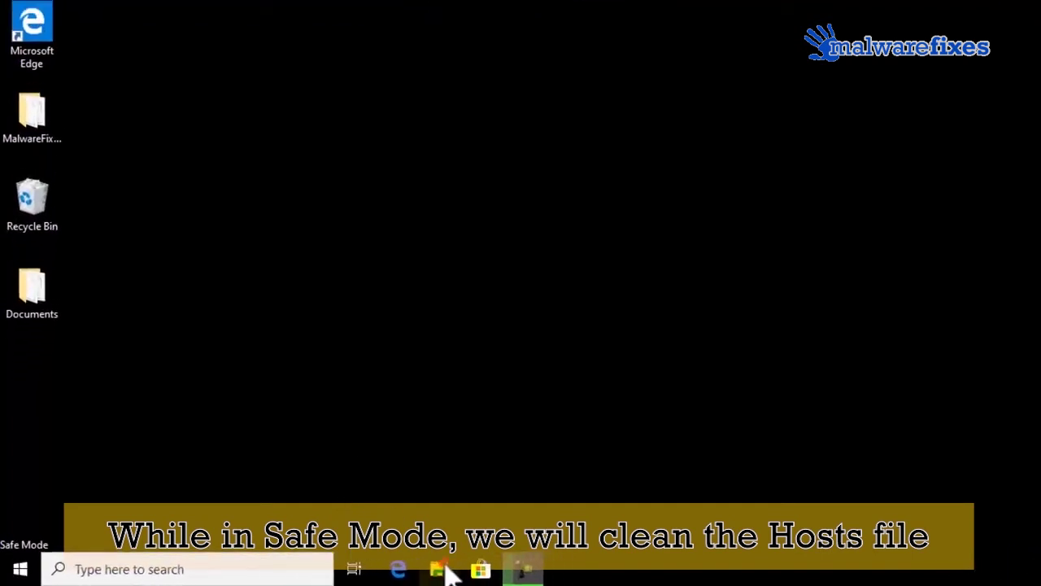
Step: Browse to C:\Windows\System32\drivers\etc in File Explorer and open the hosts file
left_click(463, 569)
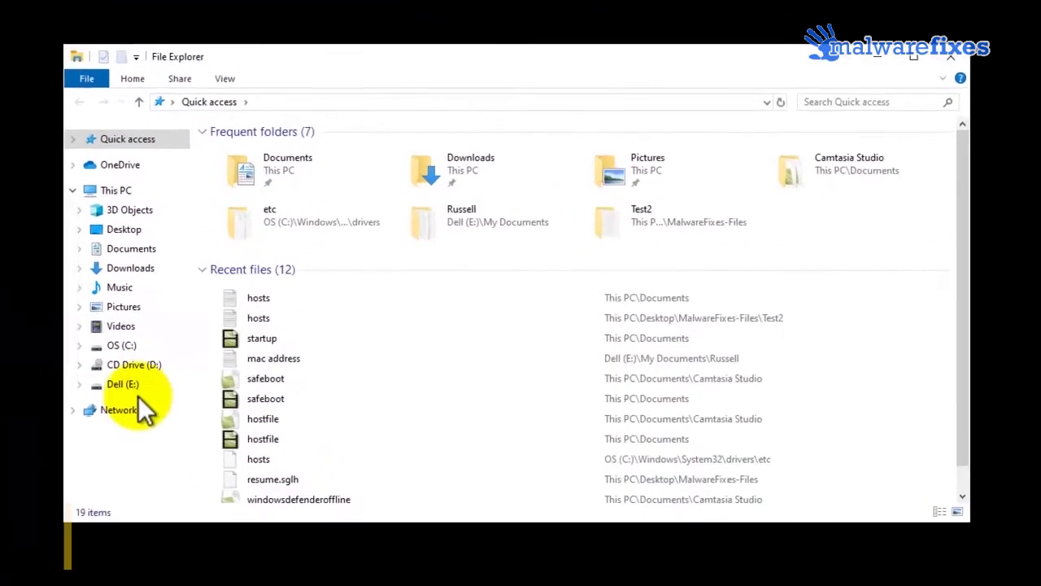
left_click(96, 358)
scroll(293, 415, "down", 2)
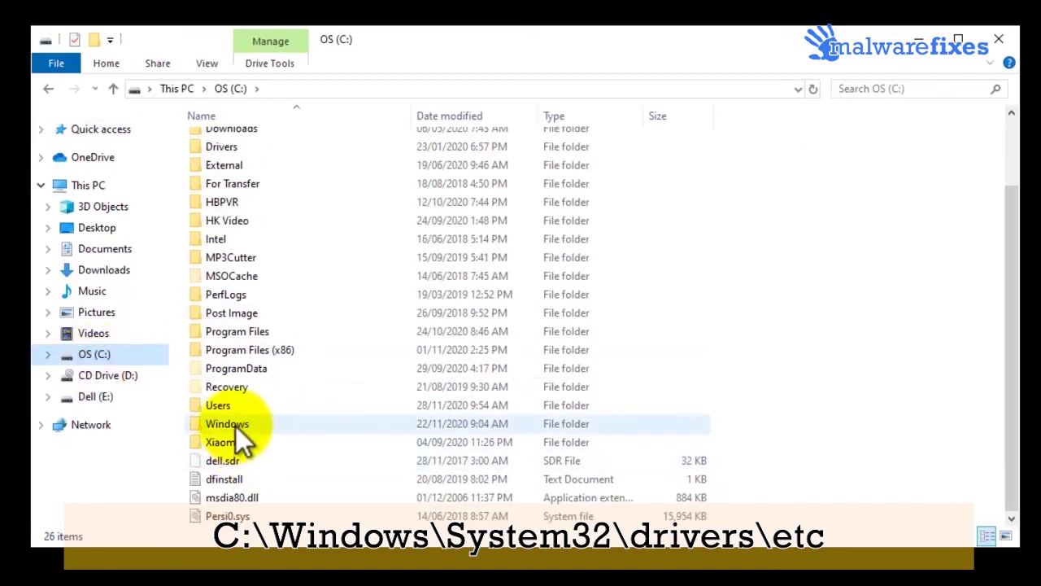
double_click(236, 426)
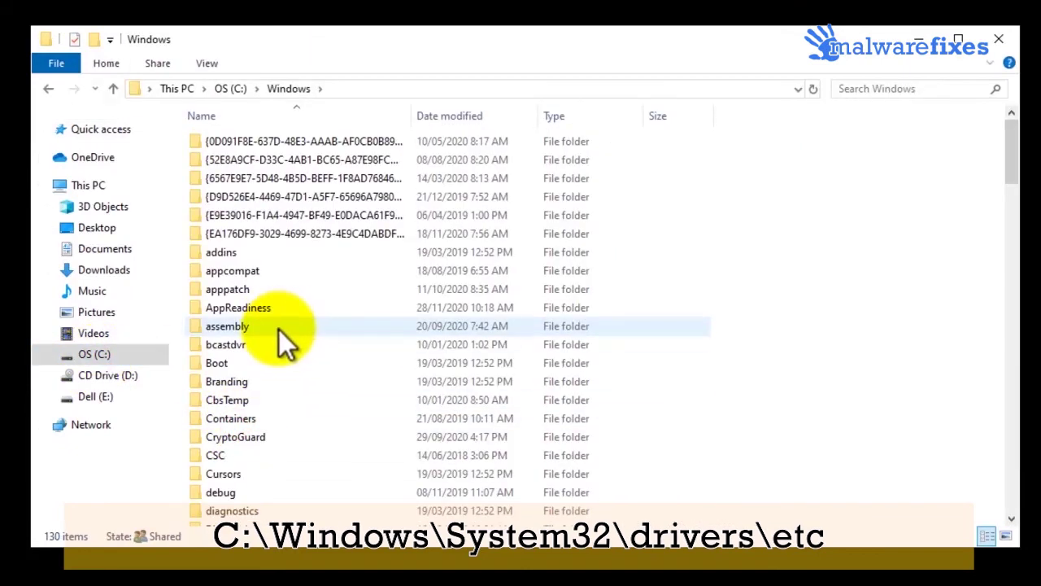
scroll(278, 334, "down", 18)
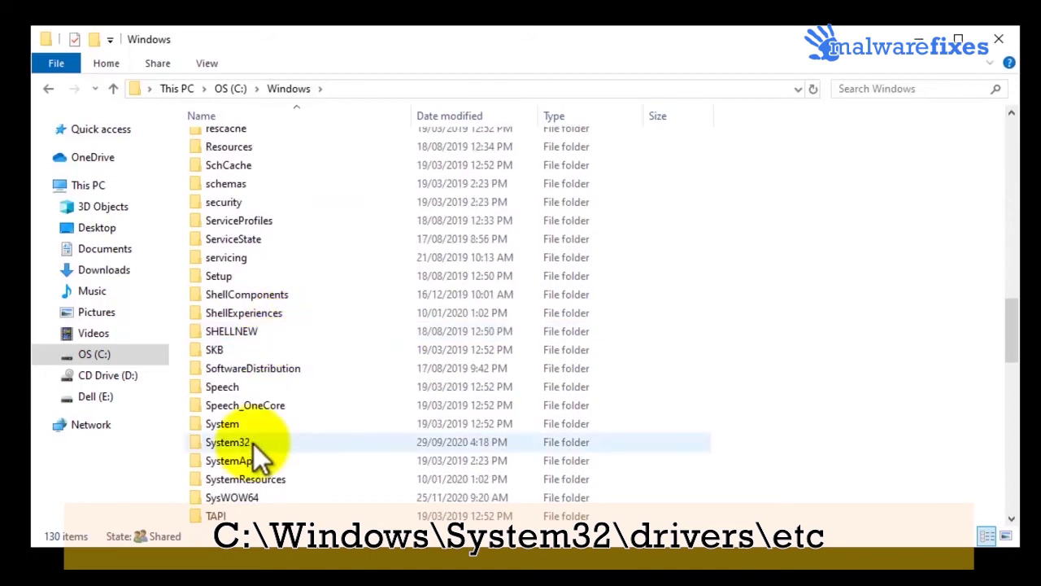
left_click(254, 444)
double_click(252, 444)
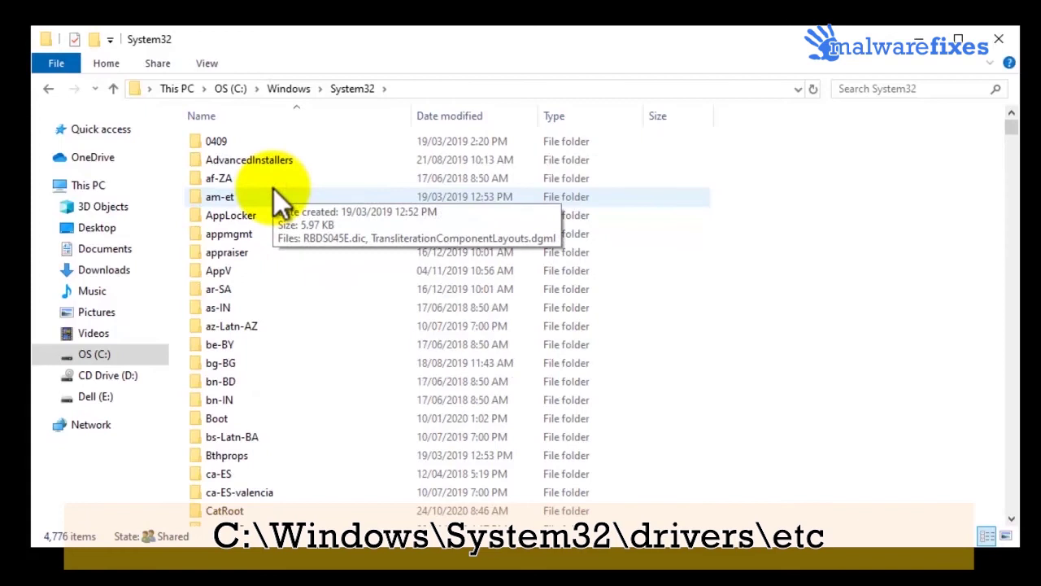
scroll(275, 218, "down", 7)
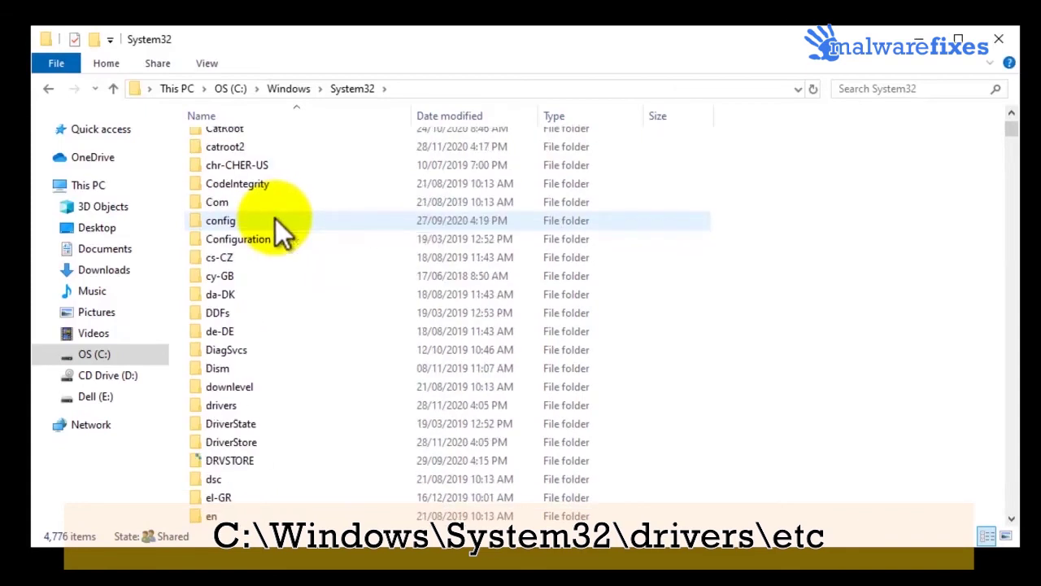
double_click(231, 405)
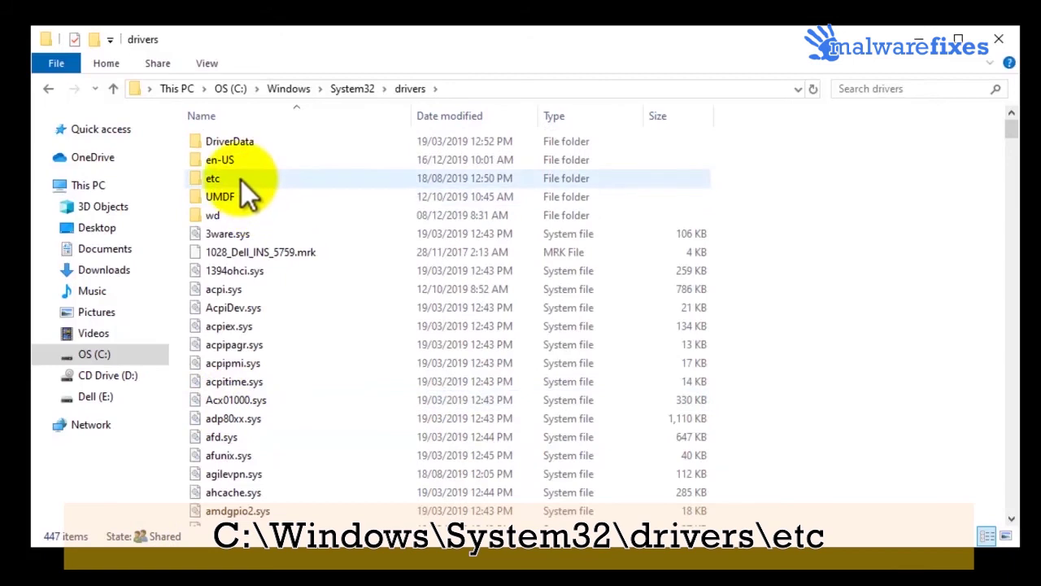
double_click(240, 180)
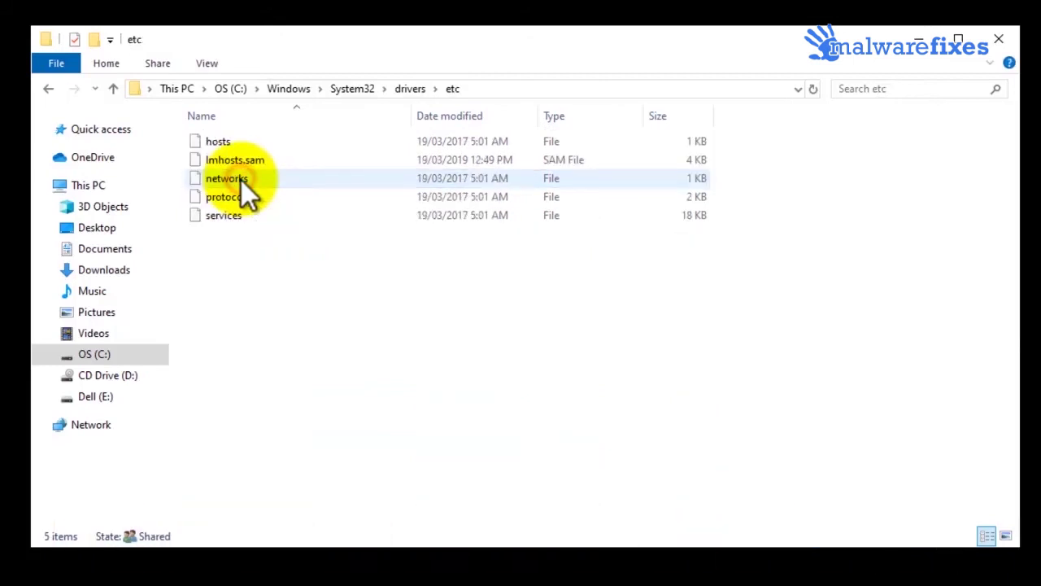
left_click(230, 141)
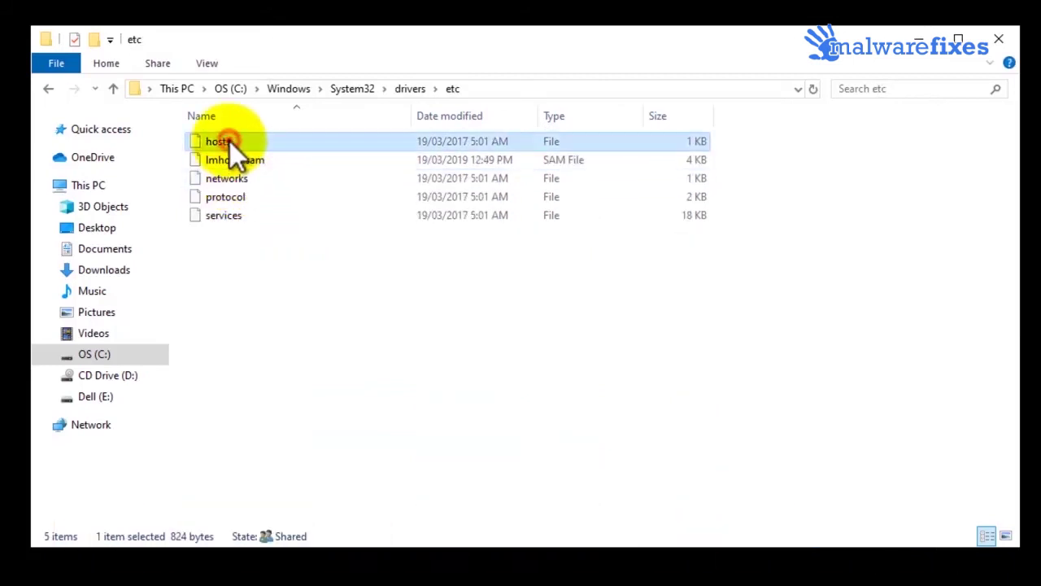
double_click(229, 141)
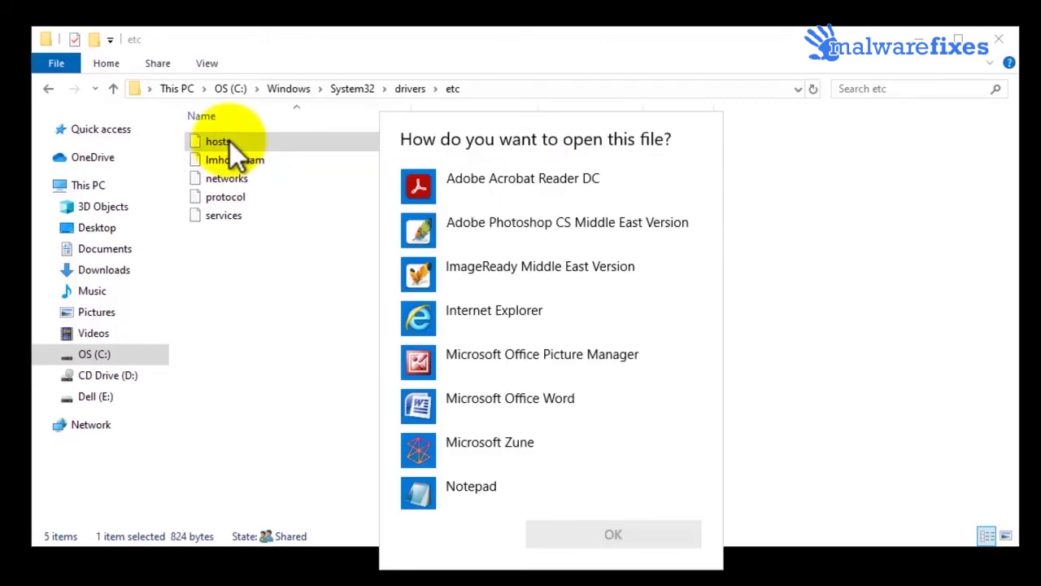
Step: Open hosts in Notepad and delete the six entries below the localhost comments
double_click(464, 488)
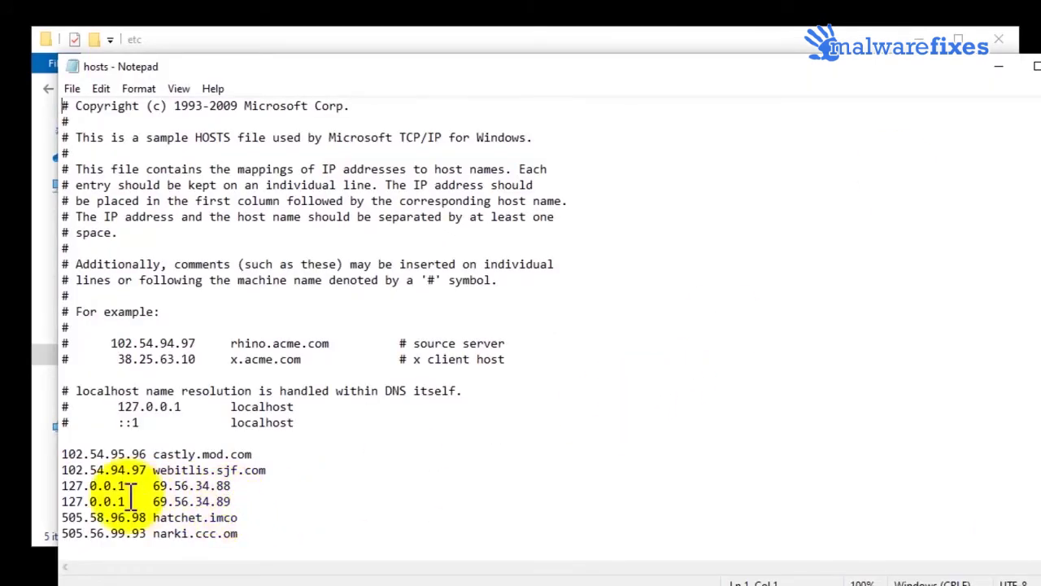
left_click_drag(61, 454, 274, 540)
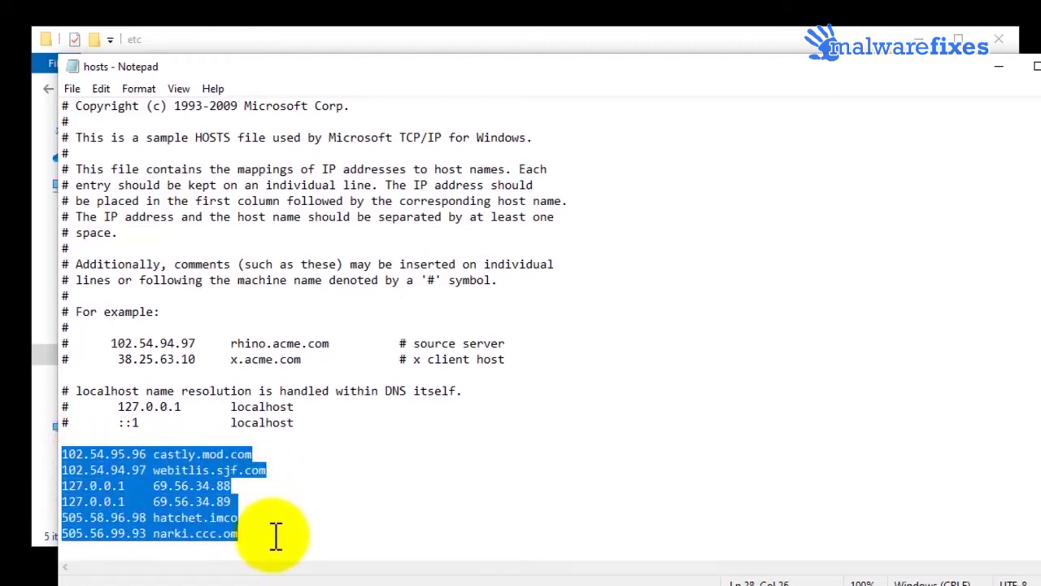
right_click(203, 498)
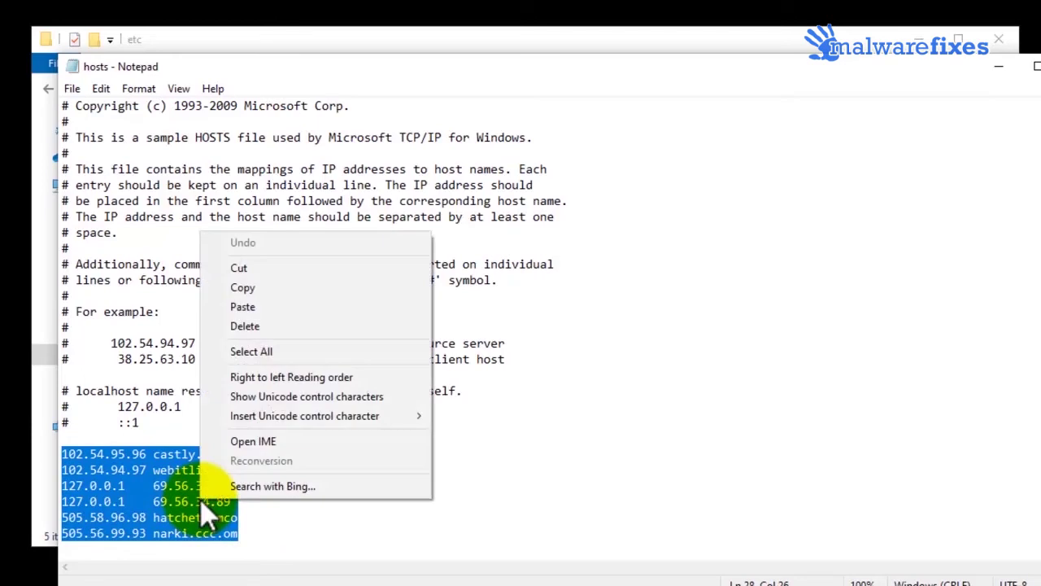
left_click(244, 326)
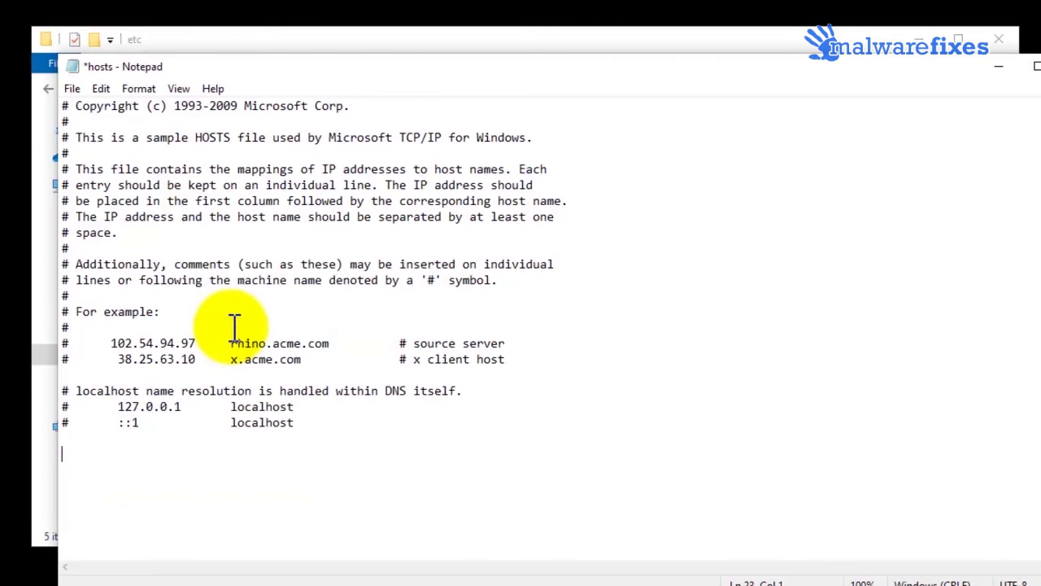
Step: Save the cleaned hosts file and close Notepad and the etc folder
left_click(77, 96)
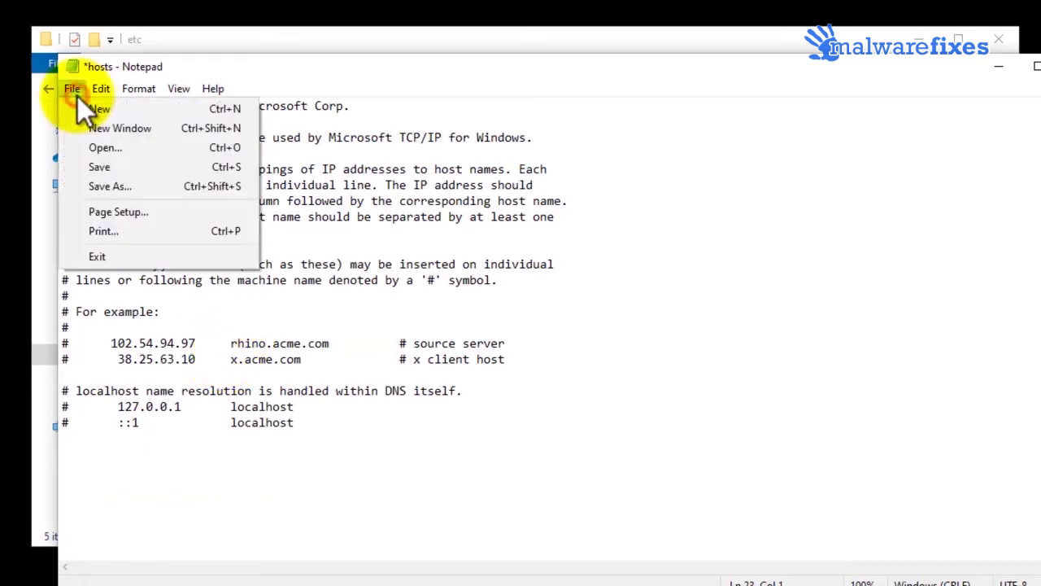
left_click(110, 168)
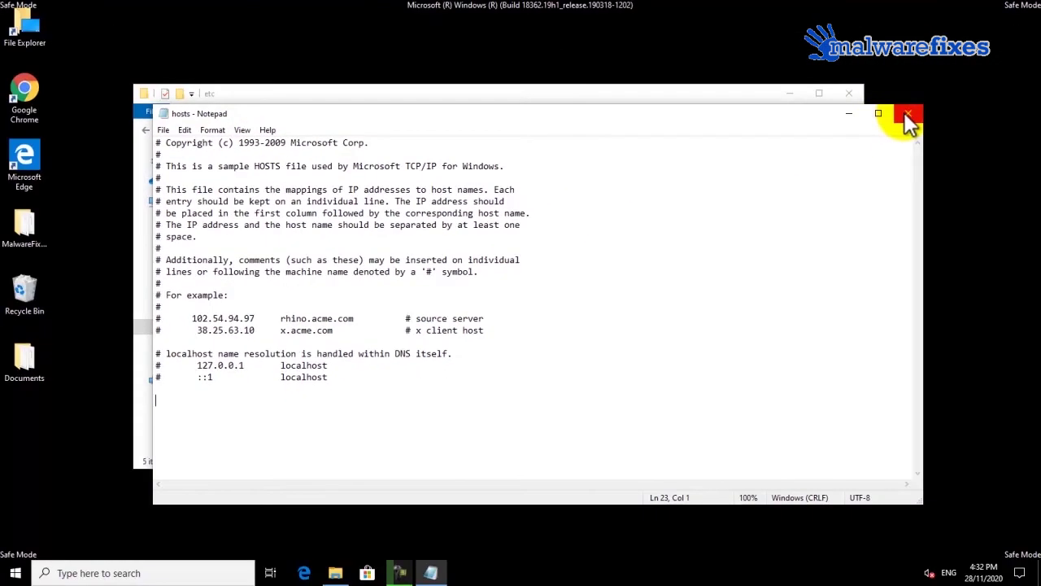
left_click(908, 115)
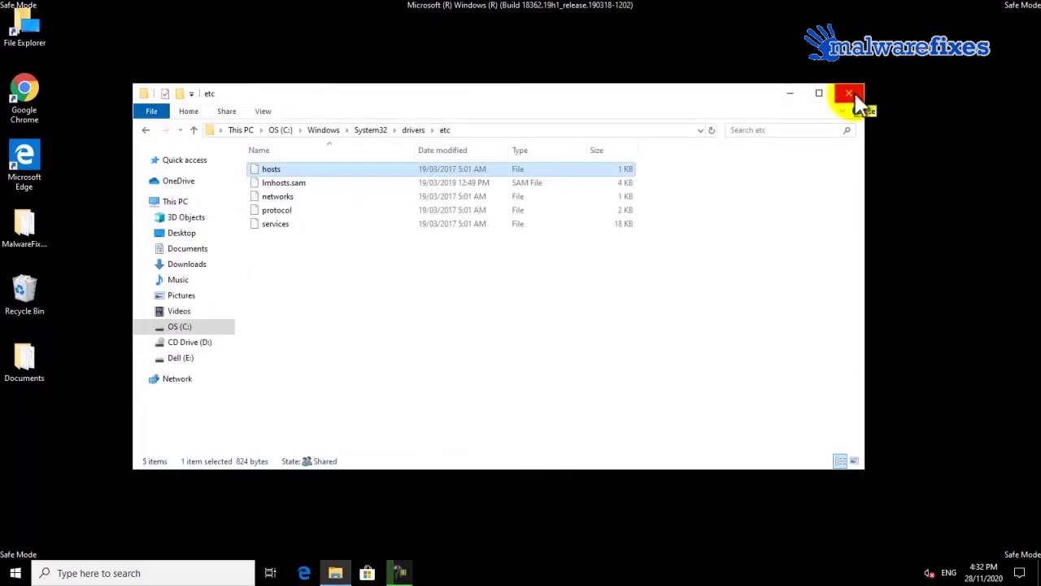
left_click(854, 95)
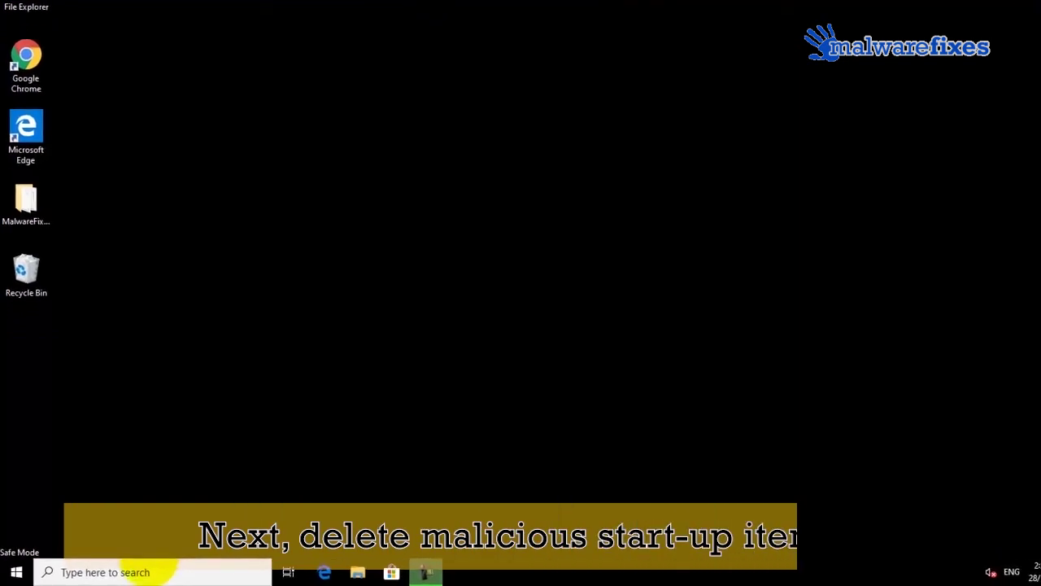
Step: Open the user's Startup folder by running shell:startup from the Run dialog
left_click(156, 570)
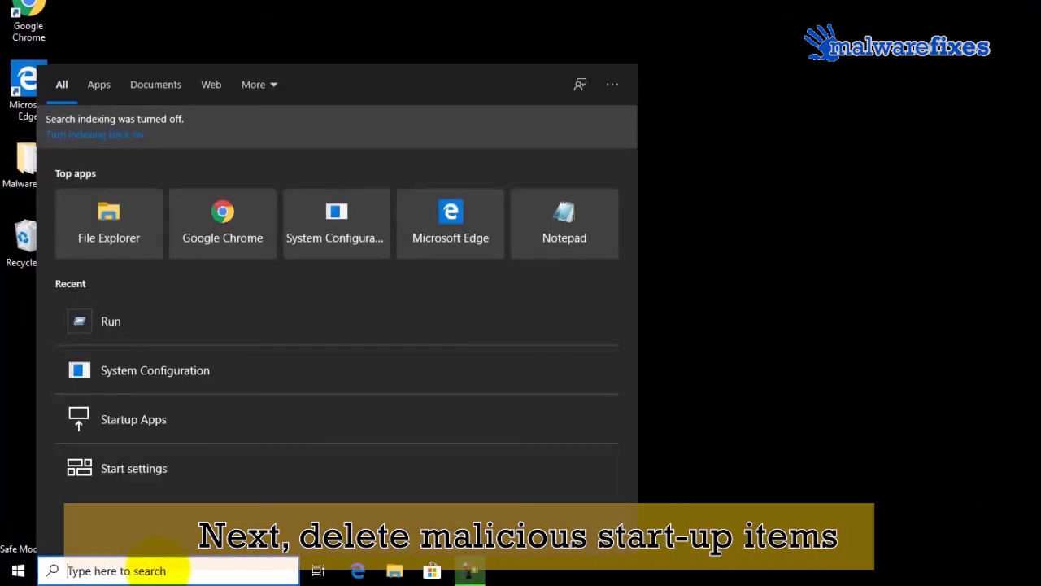
type("run")
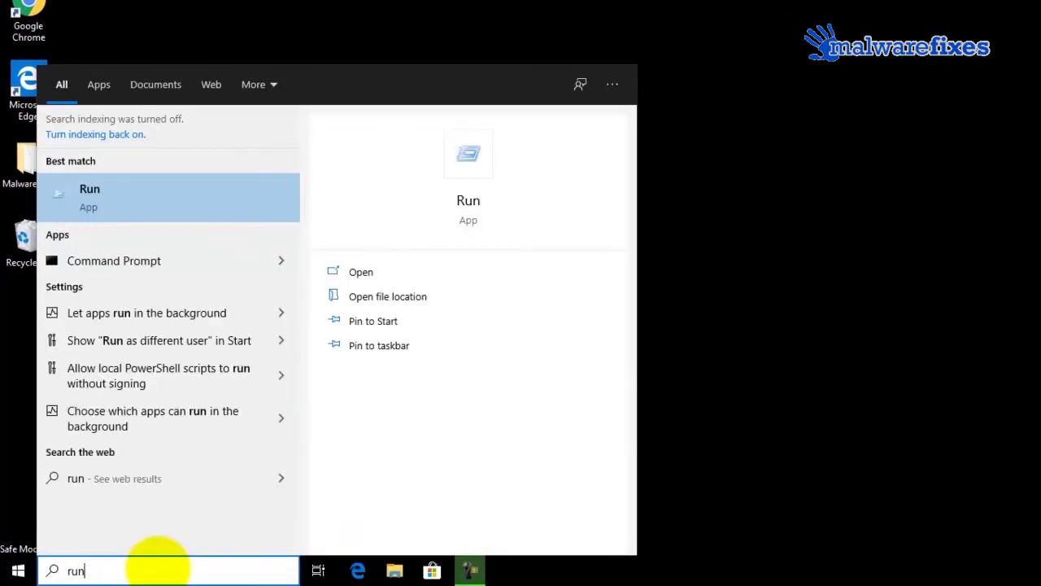
left_click(133, 199)
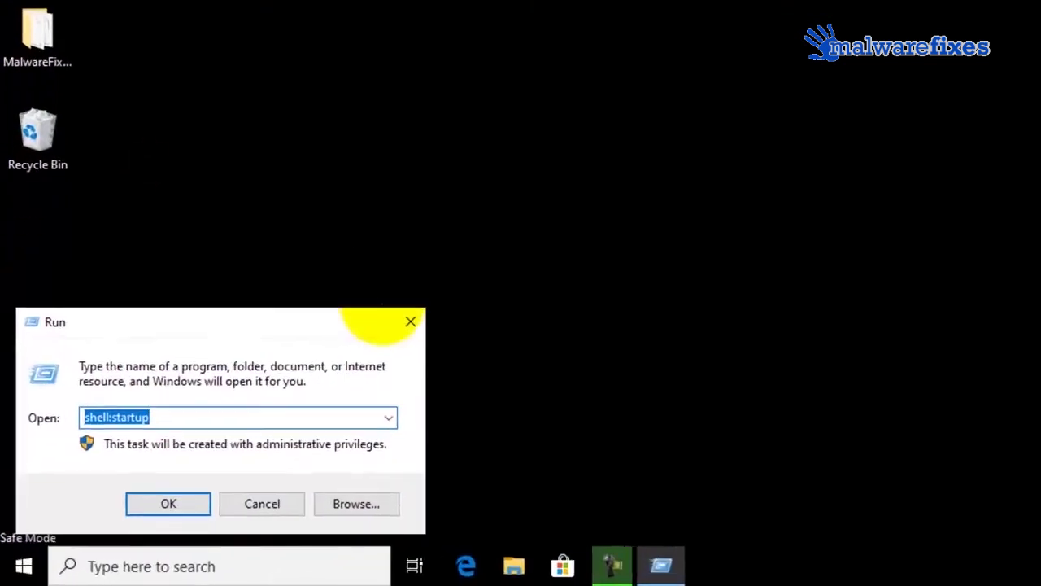
left_click(214, 401)
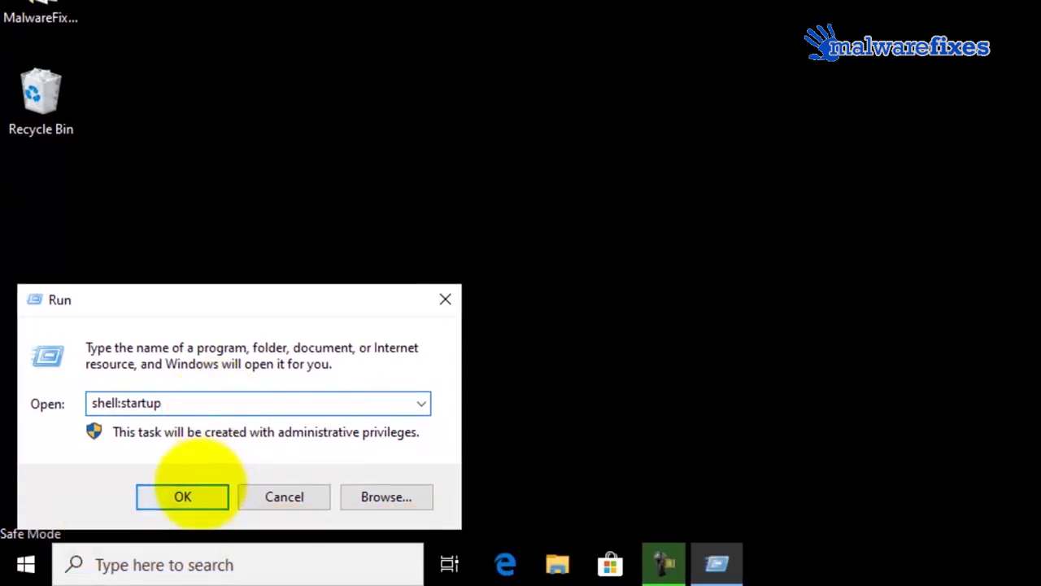
left_click(182, 498)
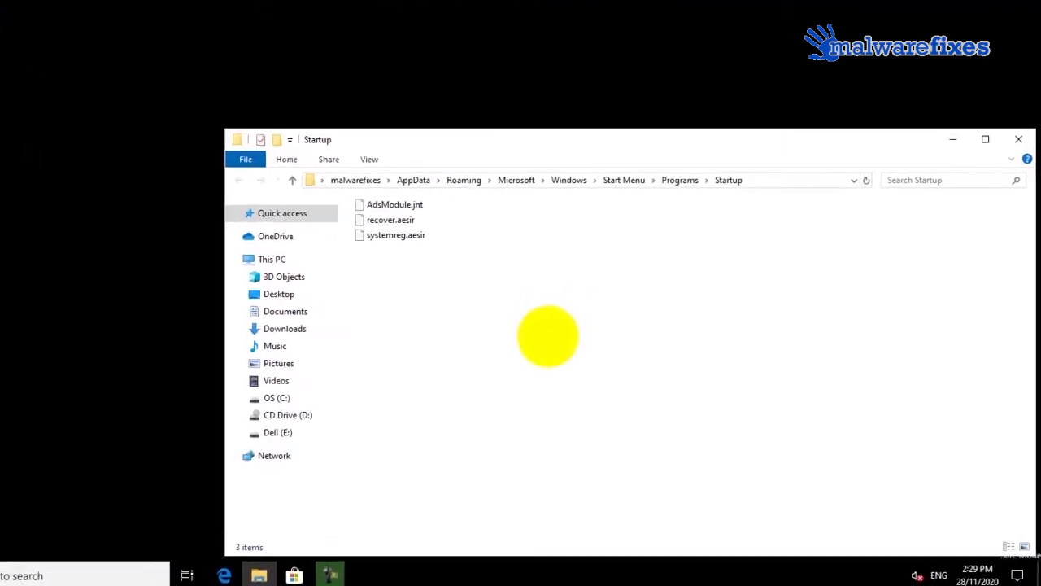
Step: Delete AdsModule.jnt, recover.aesir and systemreg.aesir, then close the Startup folder
left_click(414, 205)
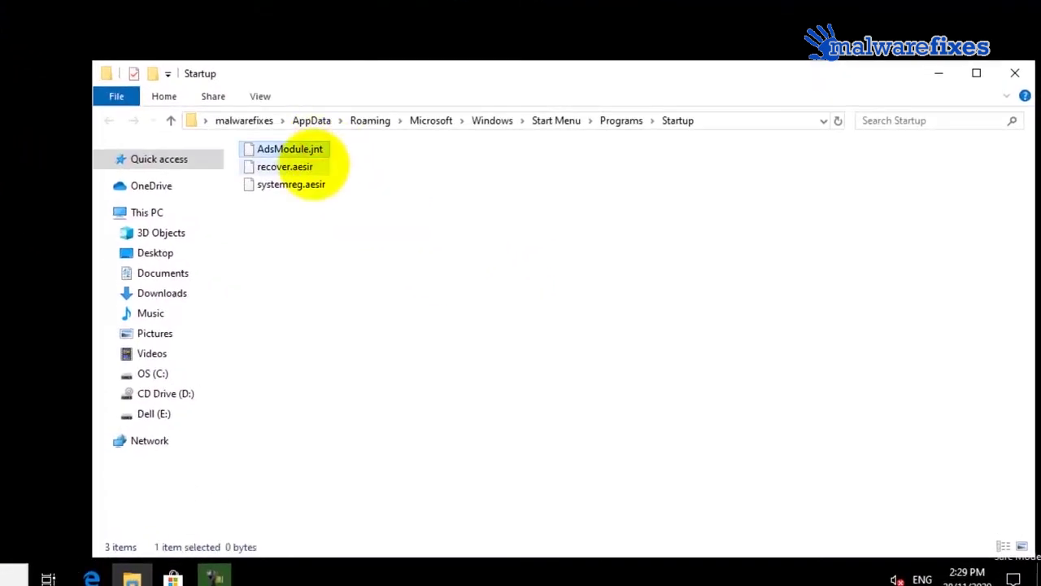
left_click(308, 167, "ctrl")
left_click(305, 183, "ctrl")
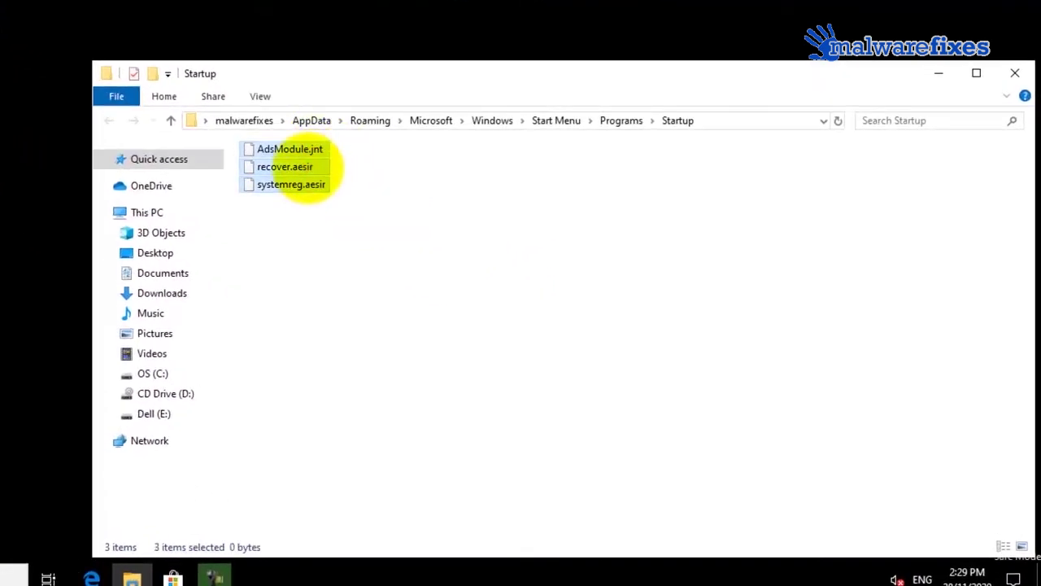
right_click(307, 167)
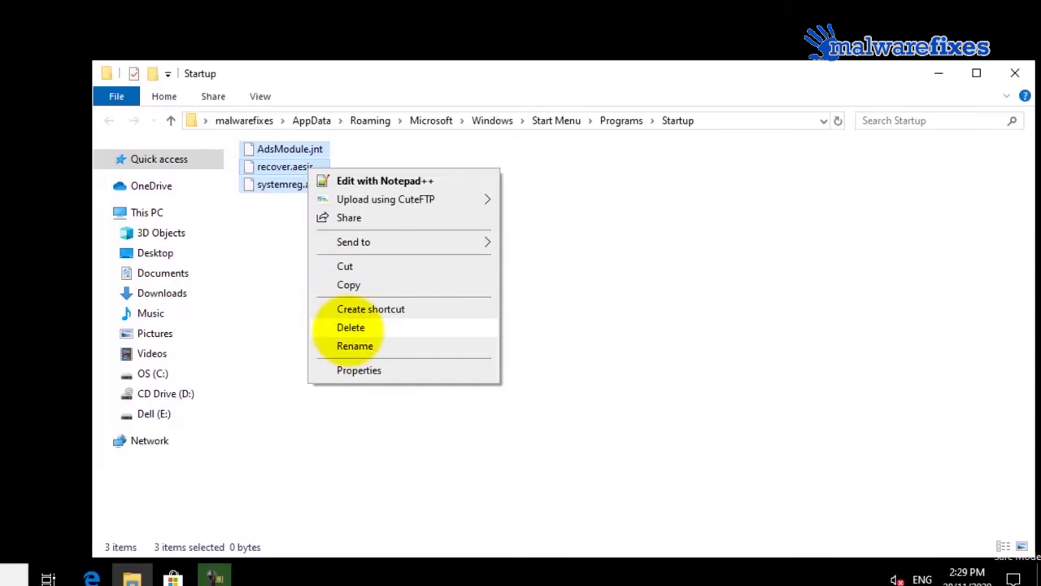
left_click(351, 327)
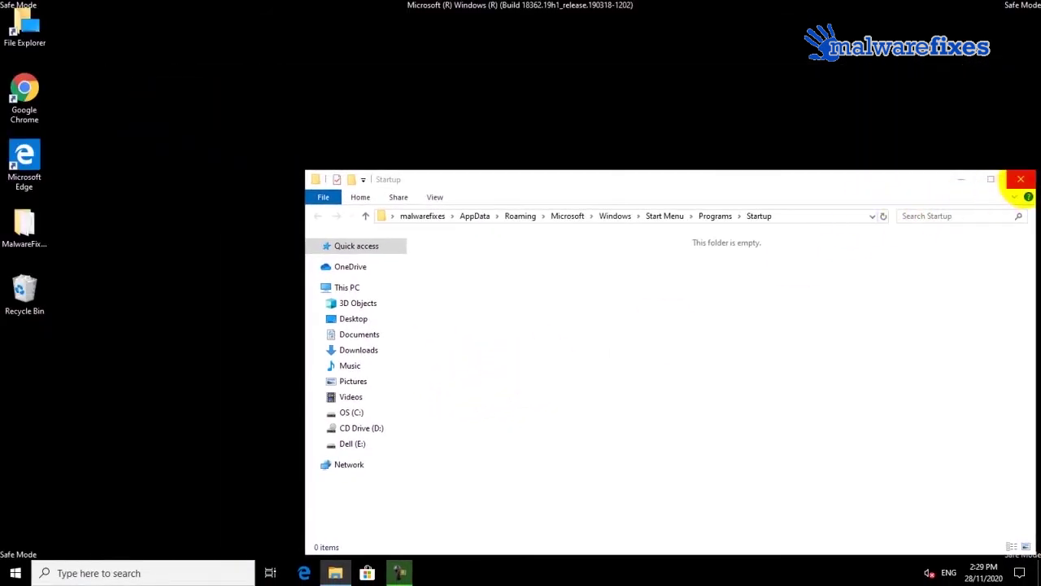
left_click(1021, 179)
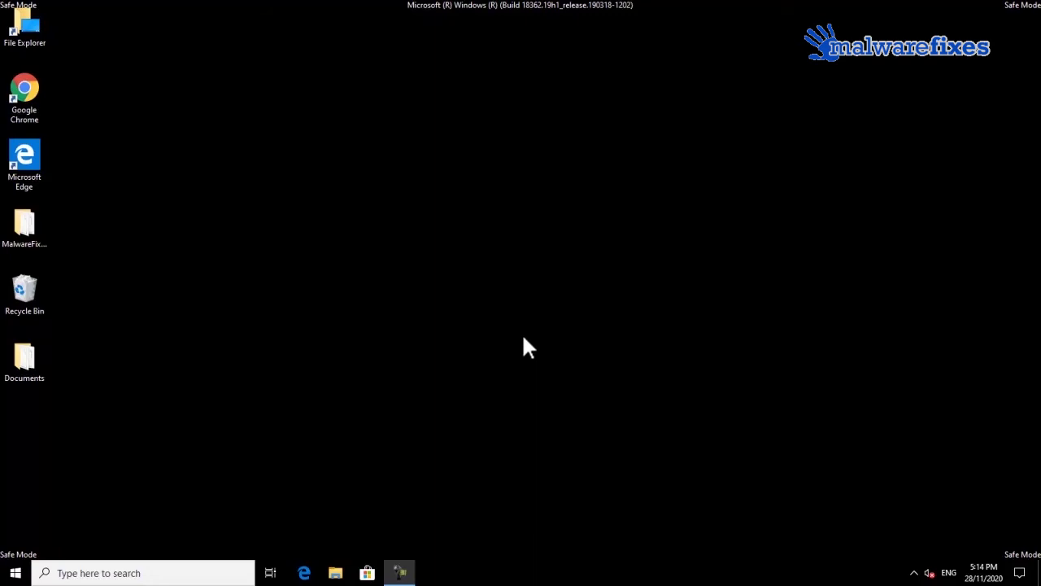
Step: Launch Malwarebytes from the Start menu and run a Threat Scan
left_click(15, 573)
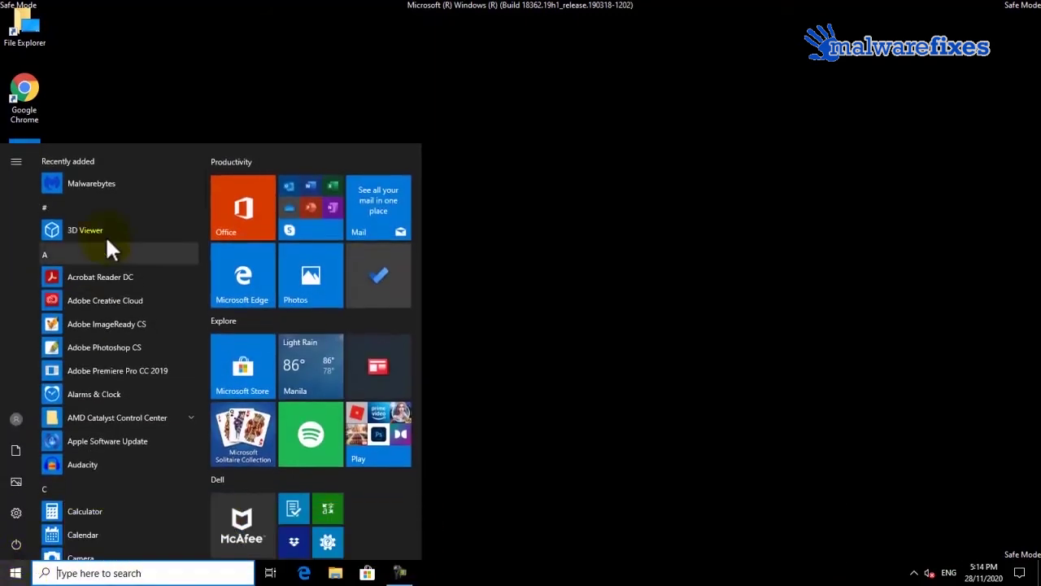
left_click(102, 186)
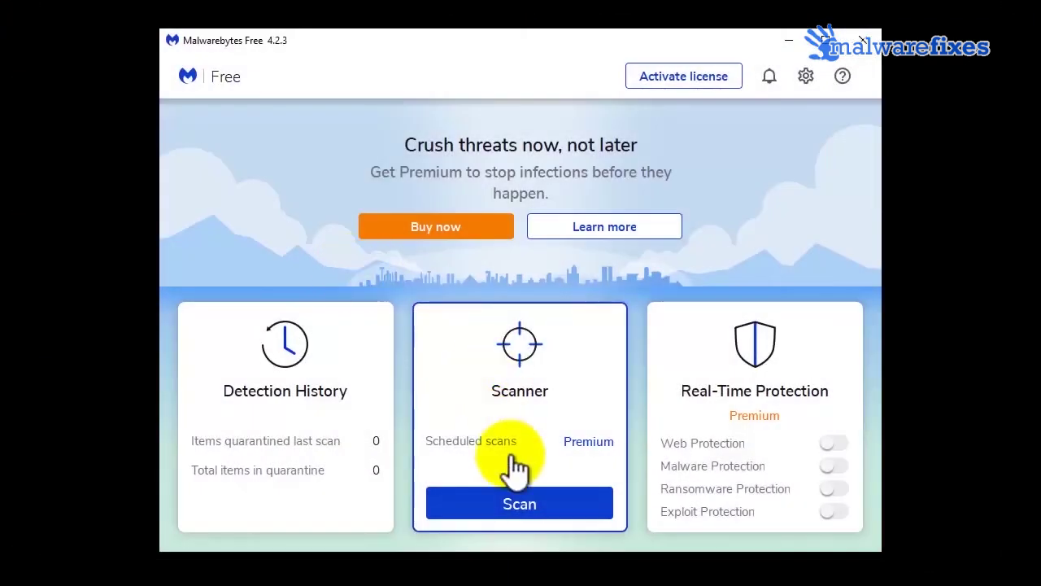
left_click(514, 505)
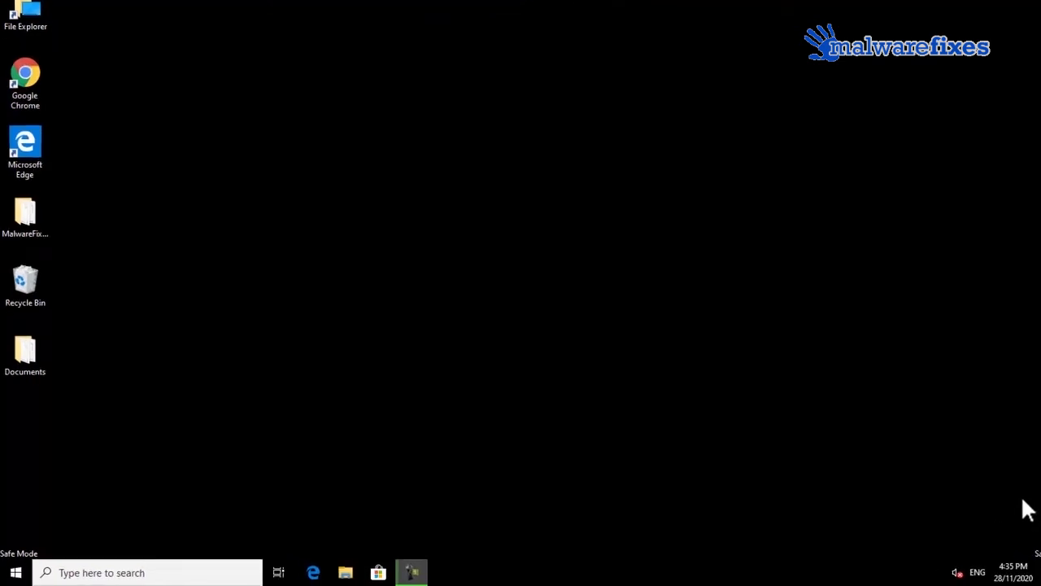
Step: Open msconfig and uncheck Safe boot on the Boot tab, applying and saving the change
left_click(161, 575)
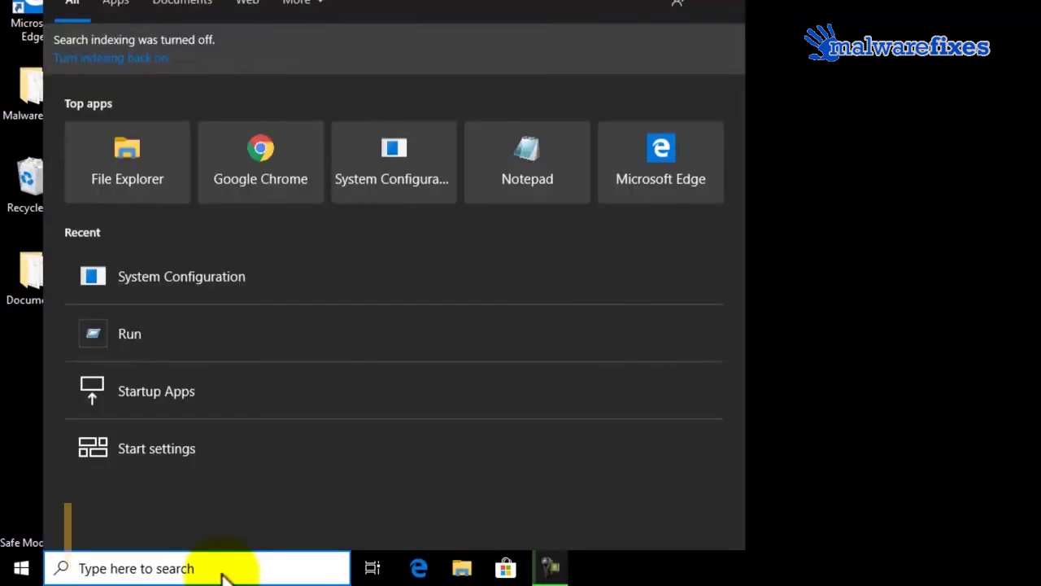
type("msconfig")
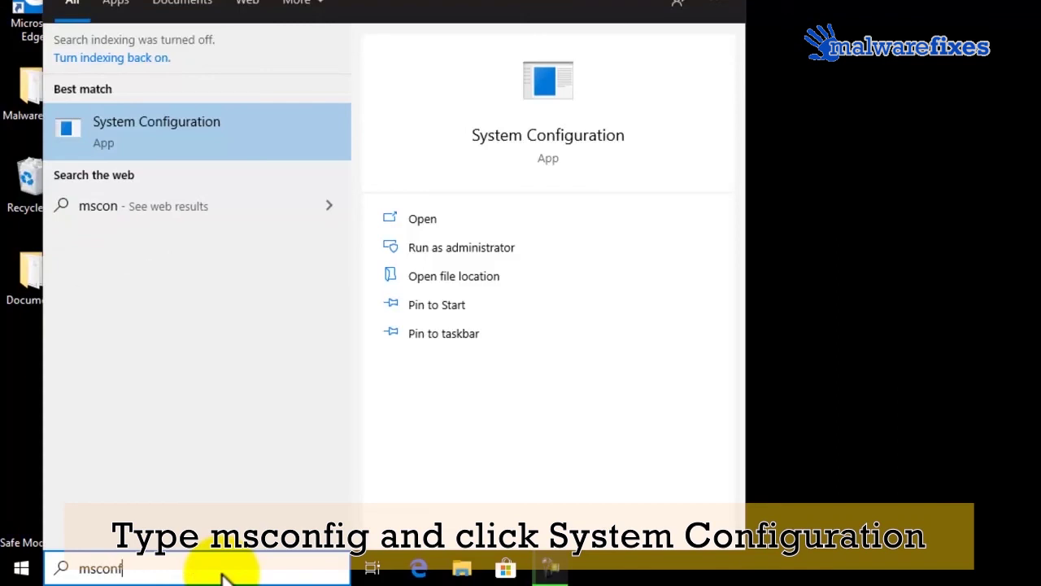
left_click(218, 148)
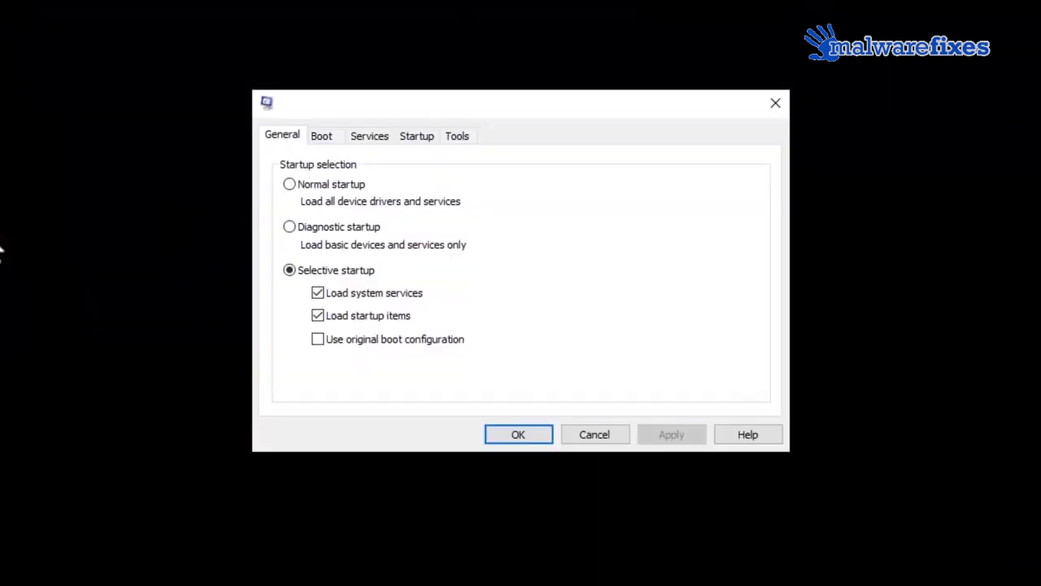
left_click(321, 138)
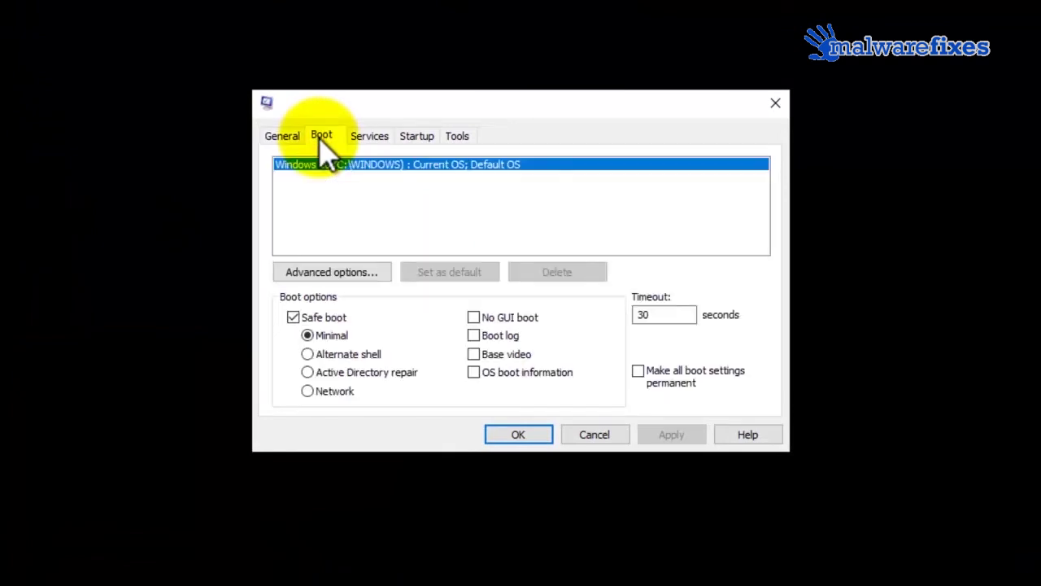
left_click(294, 318)
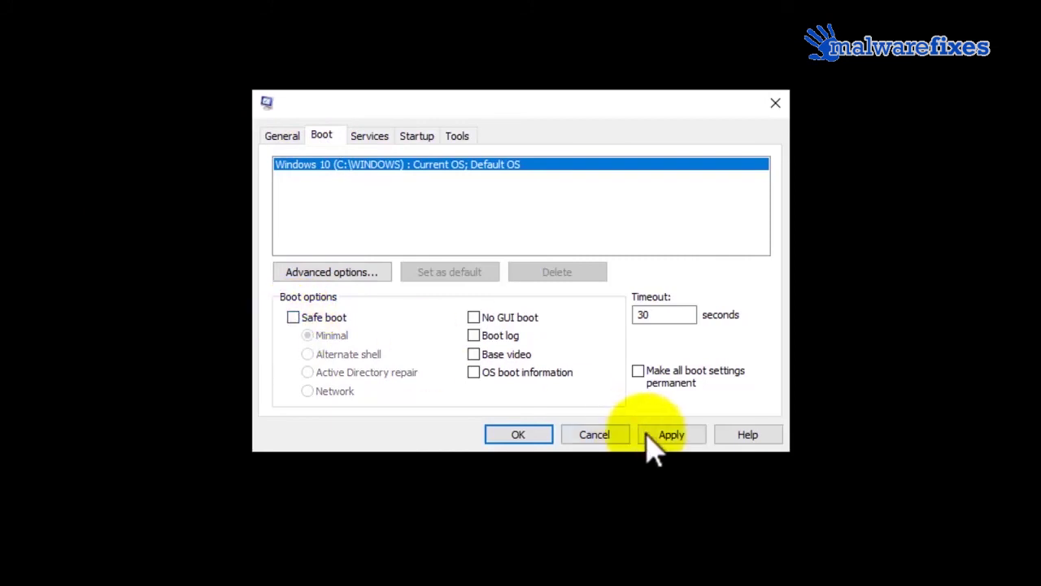
left_click(671, 439)
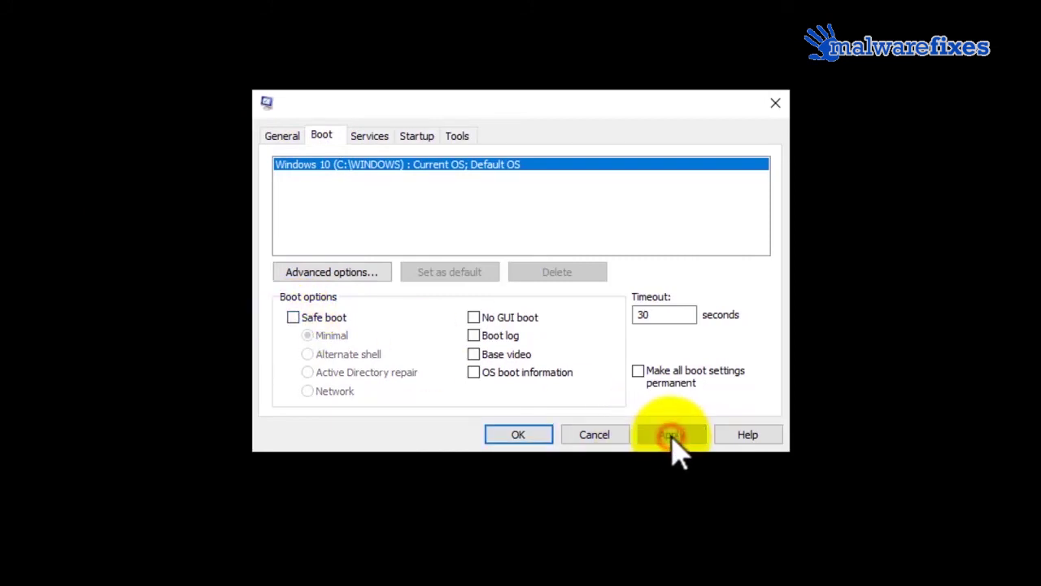
left_click(520, 434)
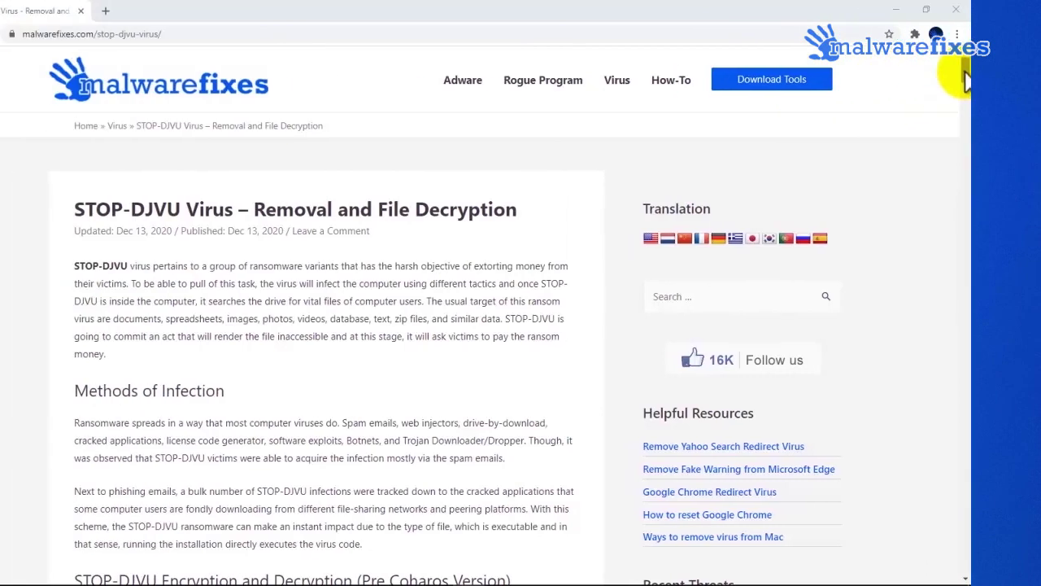
Step: Scroll the article past Recover Files and Emsisoft Decryptor to Option 2: ShadowExplorer
left_click_drag(1031, 66, 1020, 309)
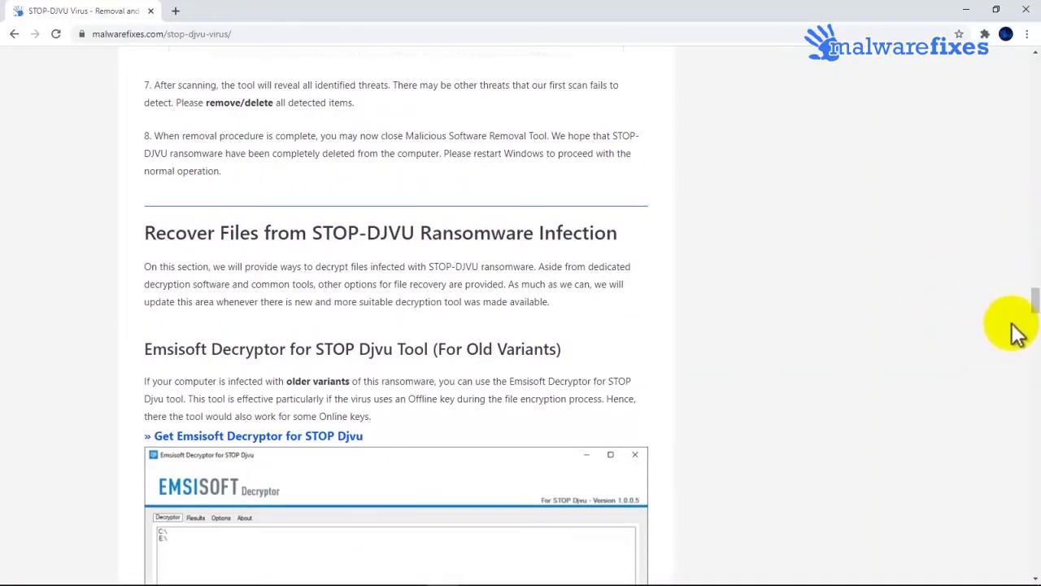
mouse_move(1034, 302)
left_mouse_down()
mouse_move(1034, 318)
mouse_move(1031, 309)
left_mouse_up()
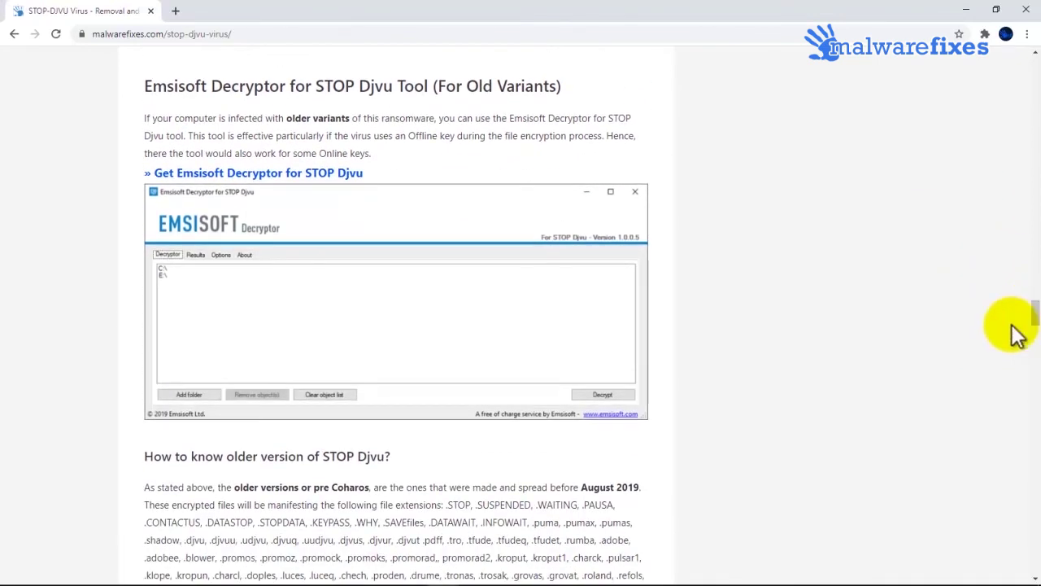
left_click_drag(1031, 311, 1024, 349)
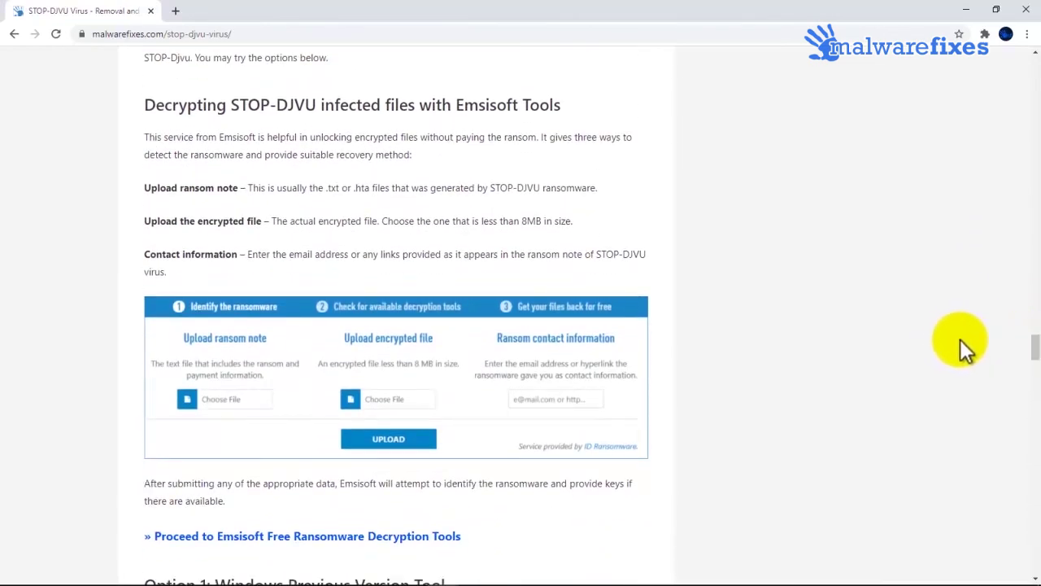
left_click_drag(1034, 340, 1027, 365)
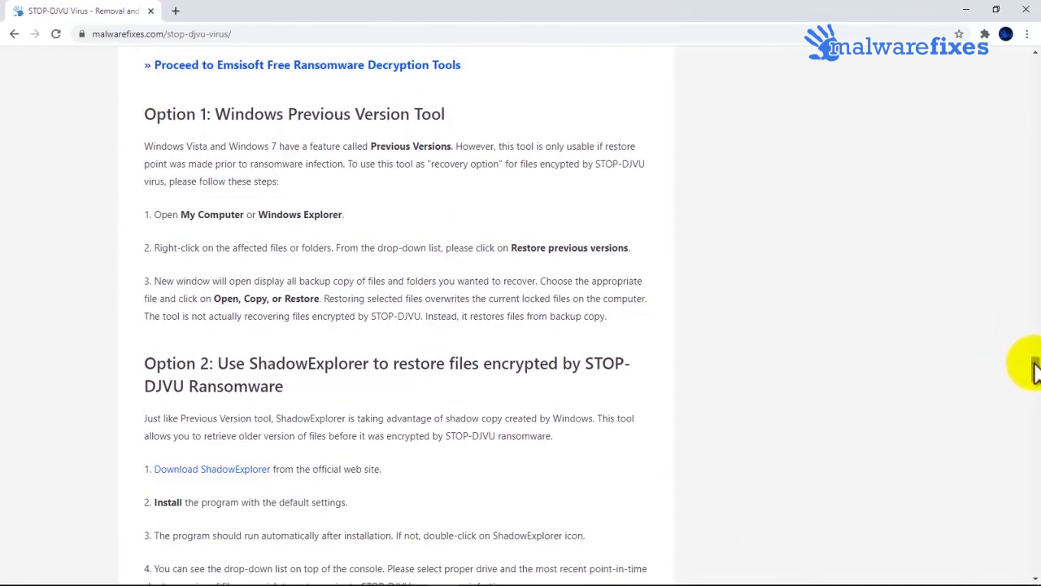
left_click_drag(1035, 368, 1033, 379)
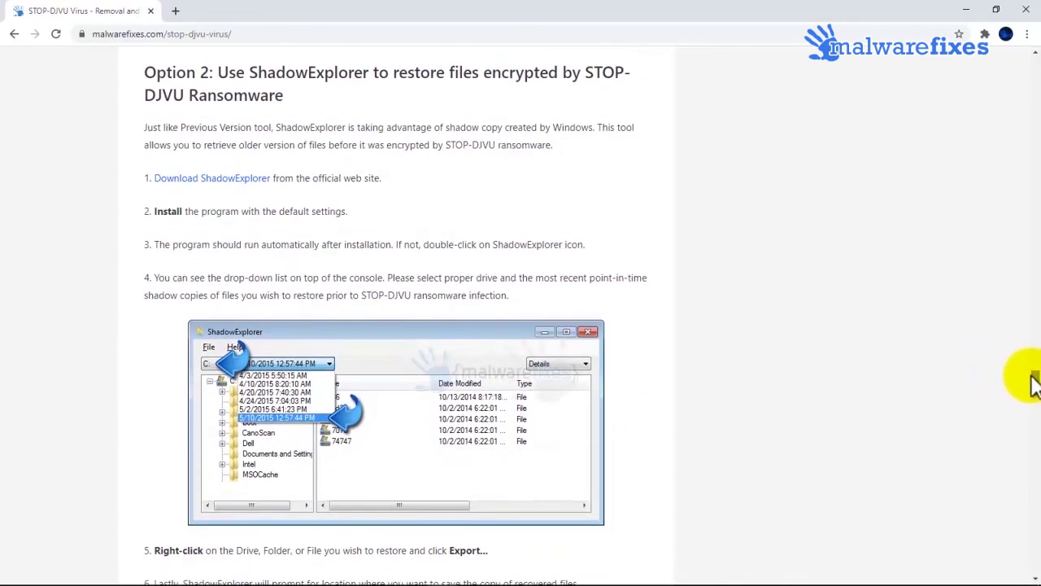